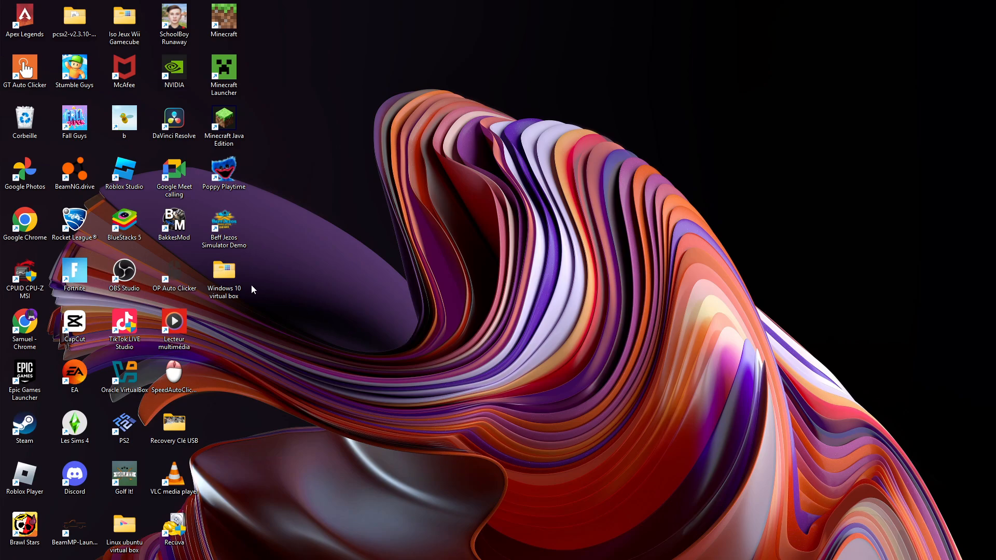
- Open Oracle VirtualBox from the desktop to view its machine manager, and close it again
{"action": "mouse_move", "coordinate": [467, 558]}
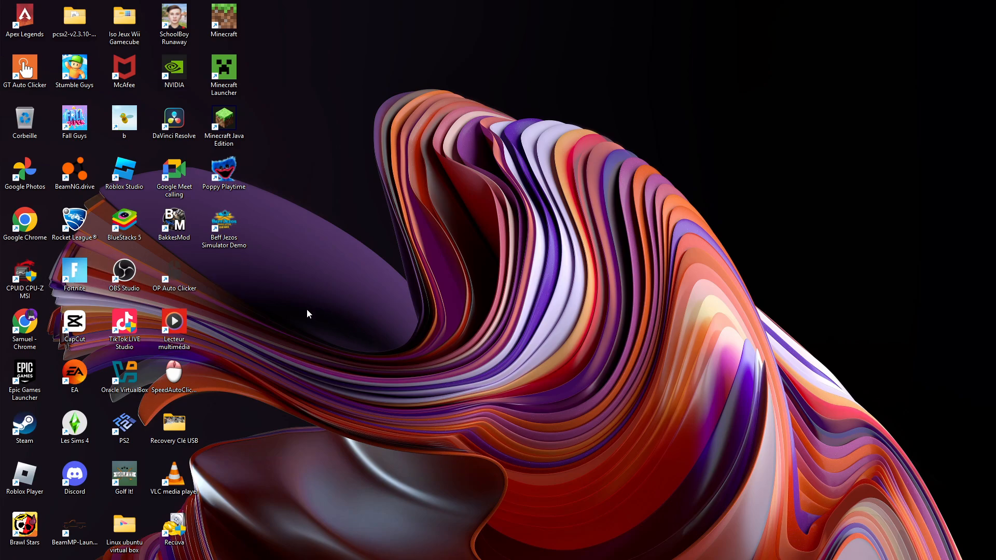
{"action": "left_click_drag", "start_coordinate": [279, 292], "coordinate": [335, 332]}
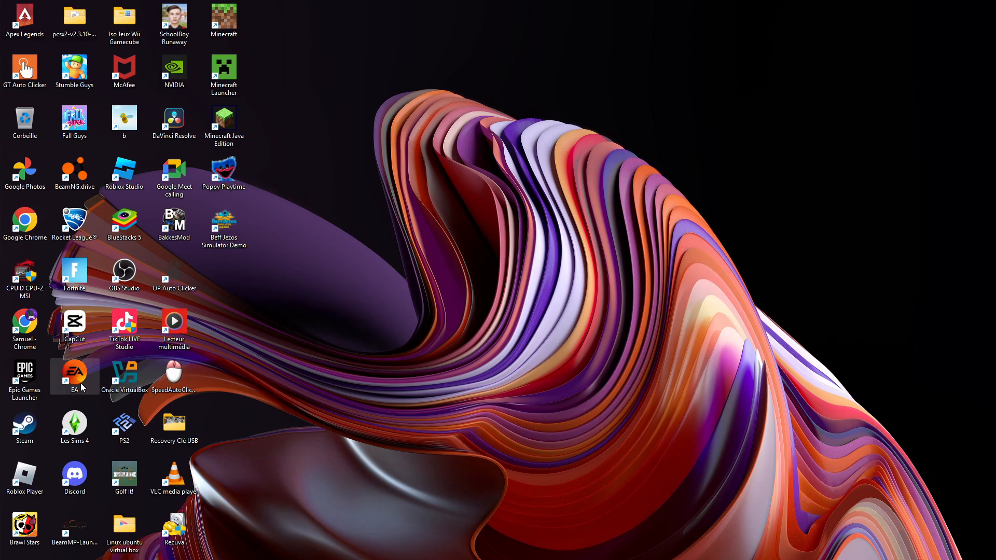
{"action": "double_click", "coordinate": [123, 386]}
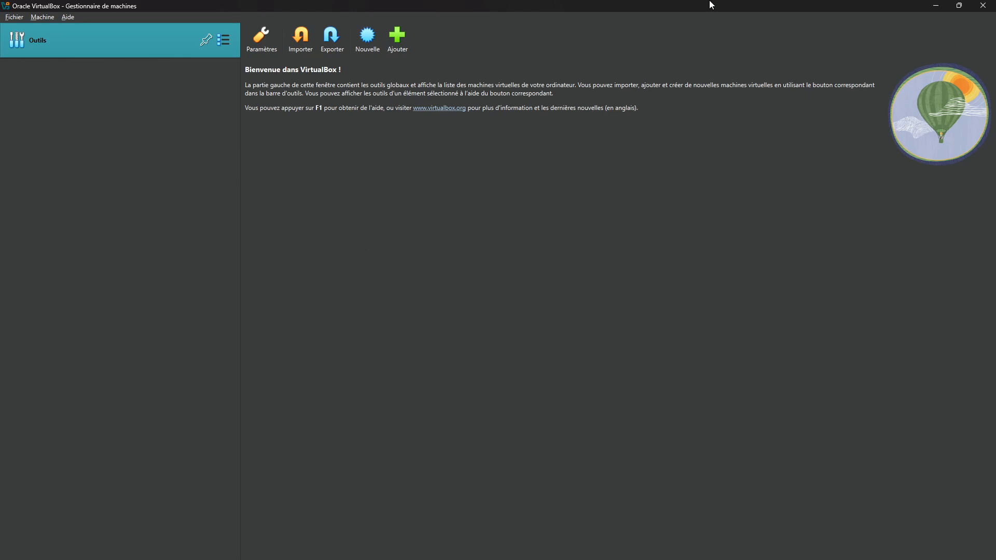
{"action": "left_click", "coordinate": [982, 6]}
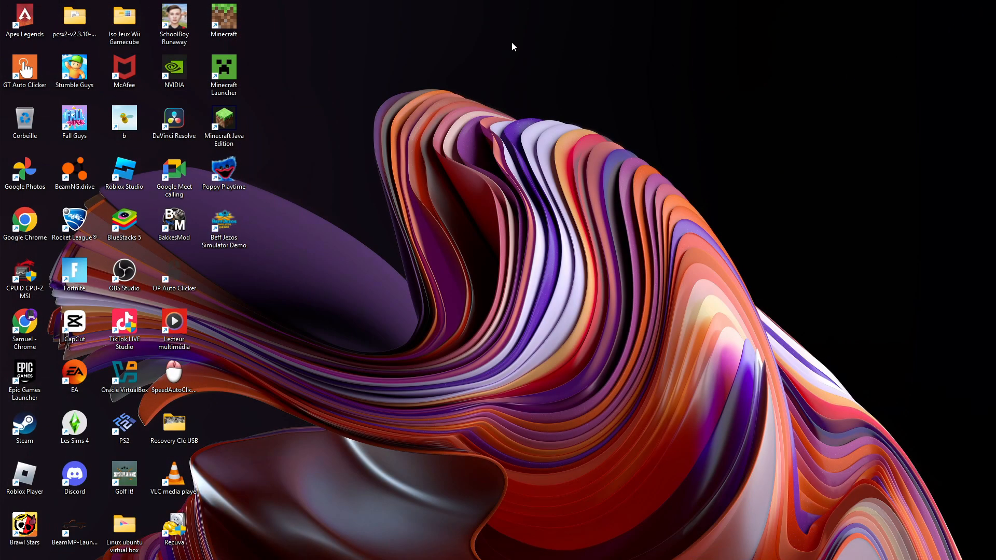
{"action": "left_click_drag", "start_coordinate": [282, 2], "coordinate": [737, 69]}
- Open Google Chrome and maximize its window
{"action": "mouse_move", "coordinate": [535, 551]}
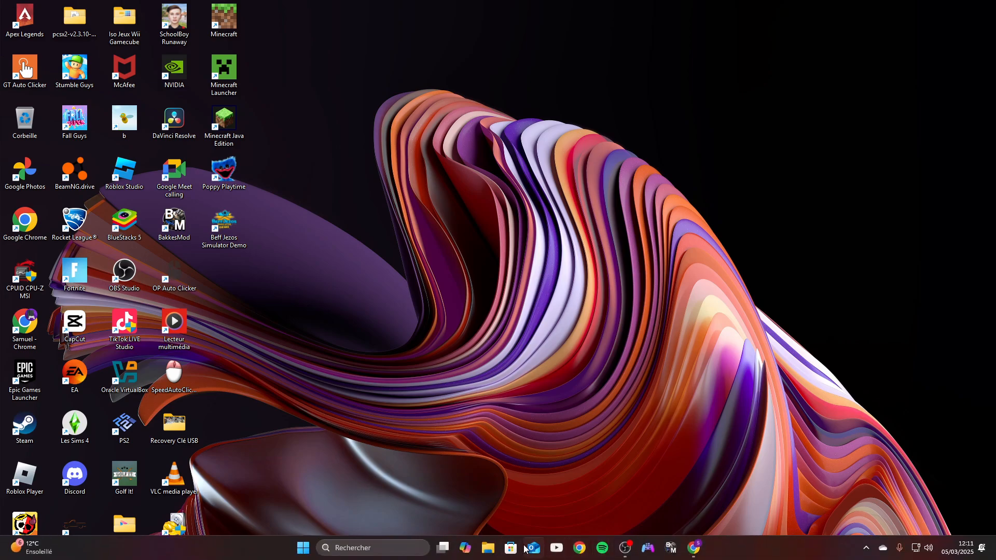
{"action": "left_click", "coordinate": [363, 548]}
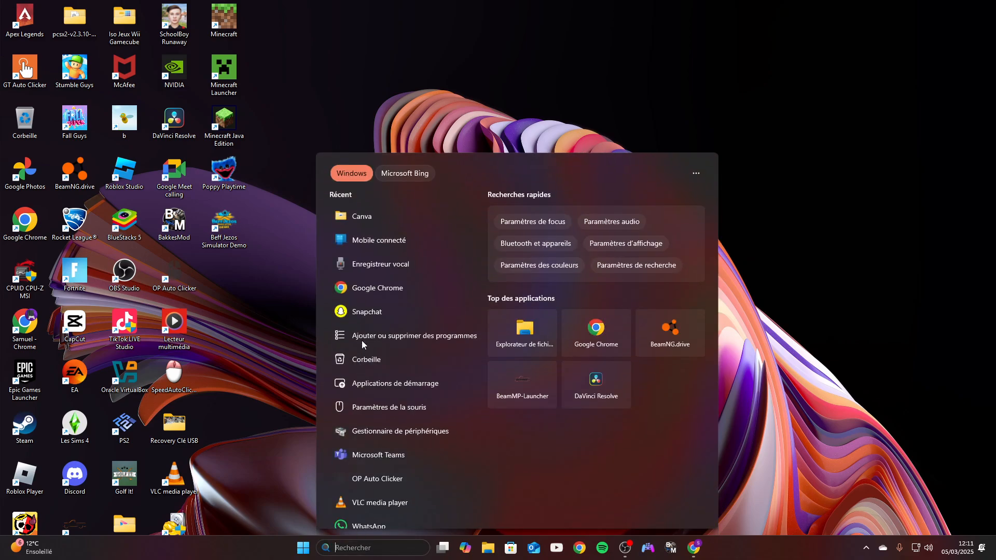
{"action": "left_click", "coordinate": [348, 289]}
{"action": "left_click", "coordinate": [353, 327]}
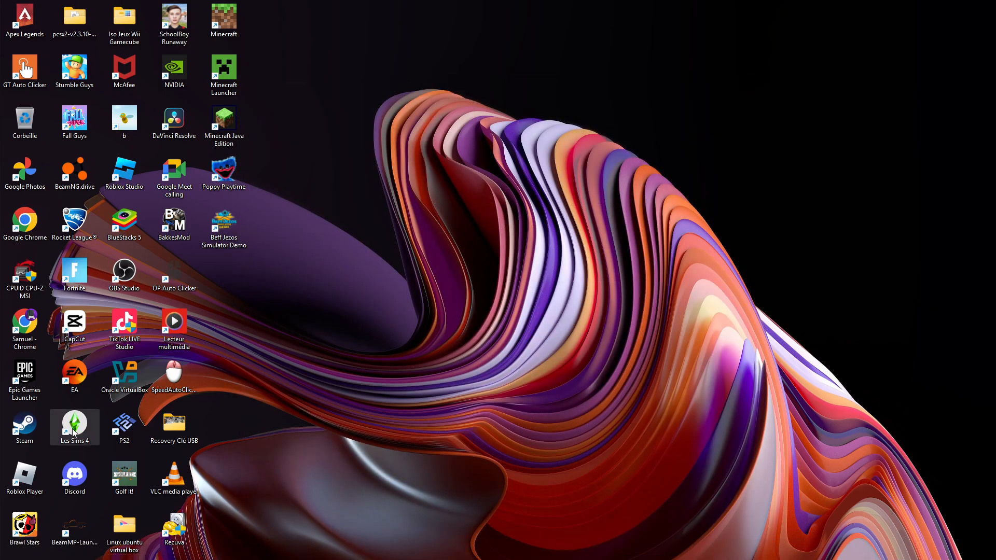
{"action": "left_click_drag", "start_coordinate": [440, 122], "coordinate": [575, 154]}
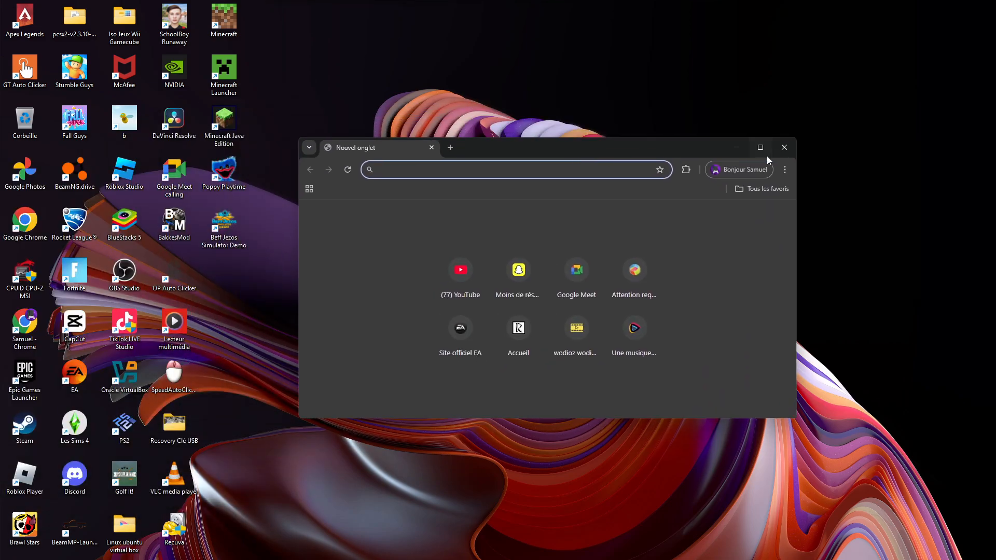
{"action": "left_click", "coordinate": [760, 147]}
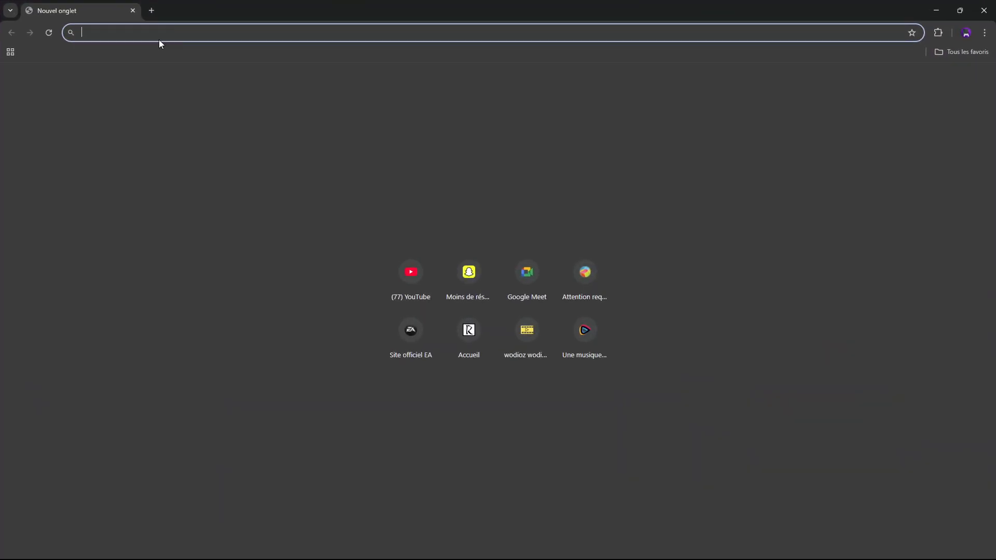
- Search the web for "windows 10" and open Microsoft's "Télécharger Windows 10" page, keeping only that page open
{"action": "type", "text": "win"}
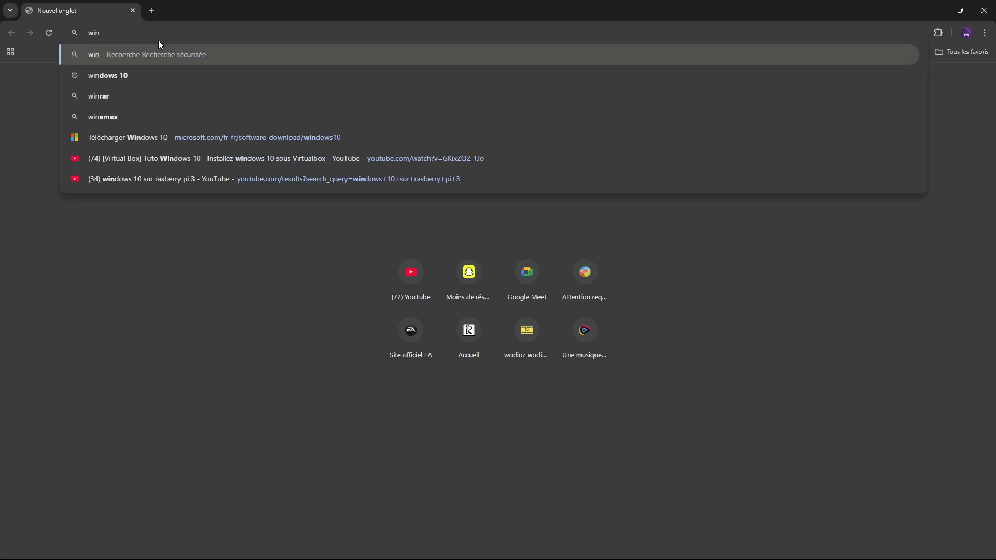
{"action": "type", "text": "dows 10"}
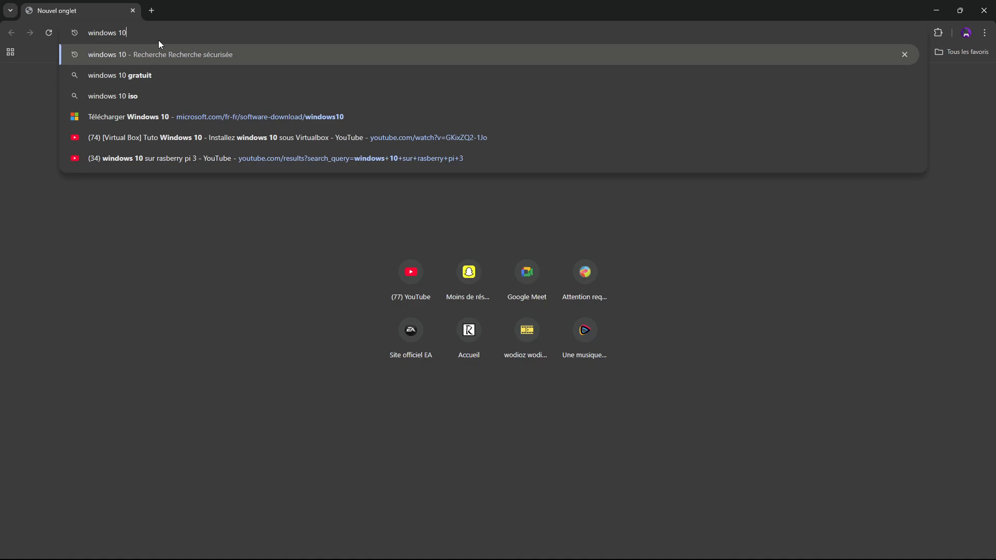
{"action": "key", "text": "Return"}
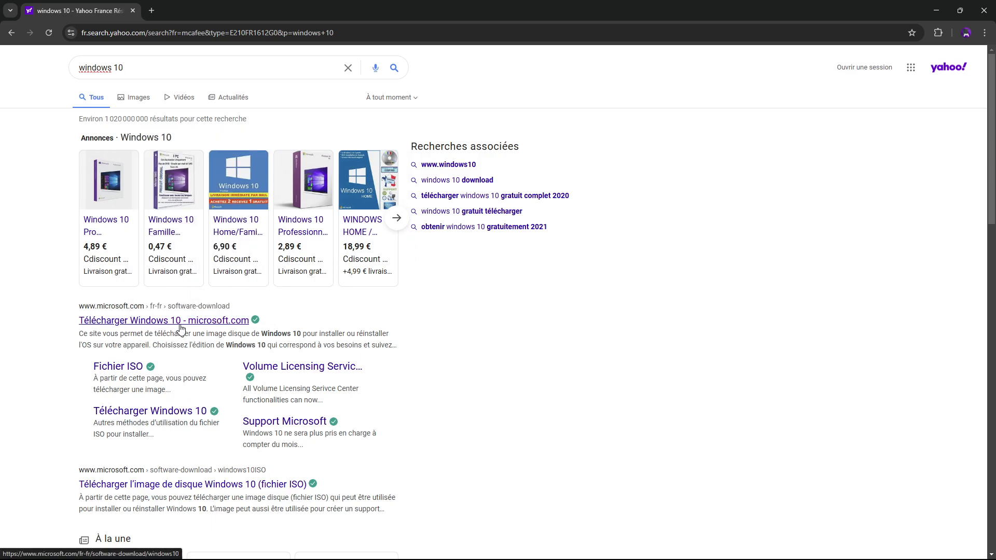
{"action": "left_click", "coordinate": [201, 325]}
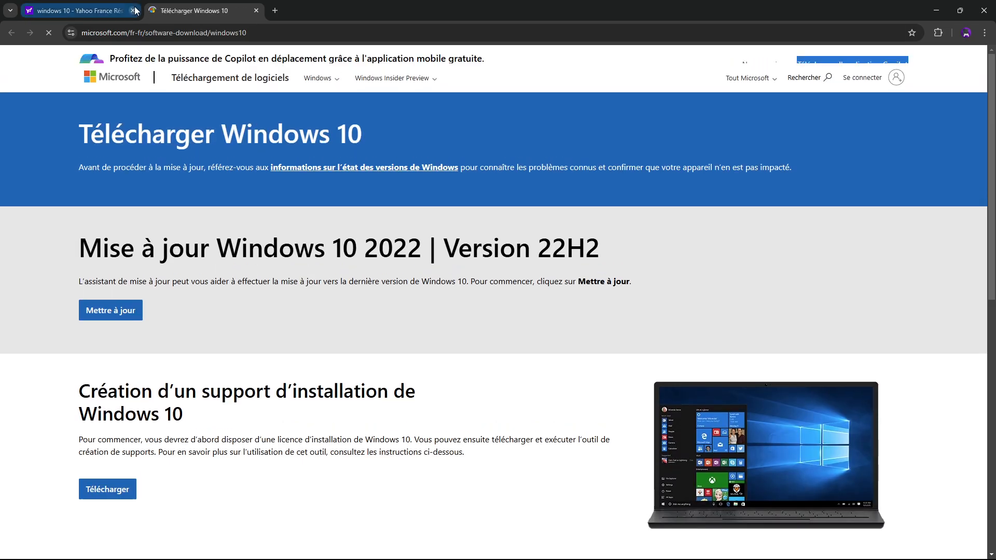
{"action": "left_click", "coordinate": [134, 10]}
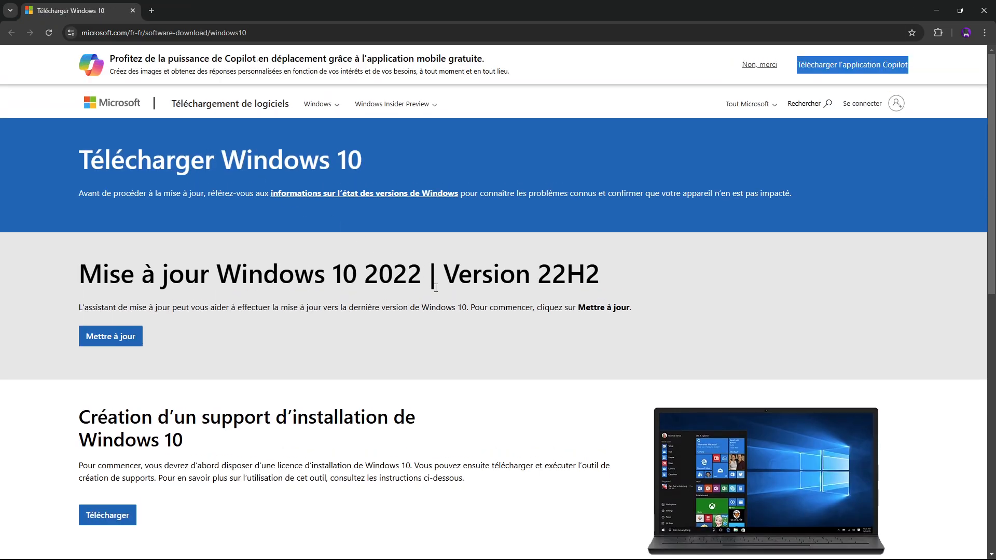
- Download and launch the Windows 10 installation media tool, accept its licence terms, and close the browser
{"action": "mouse_move", "coordinate": [362, 555]}
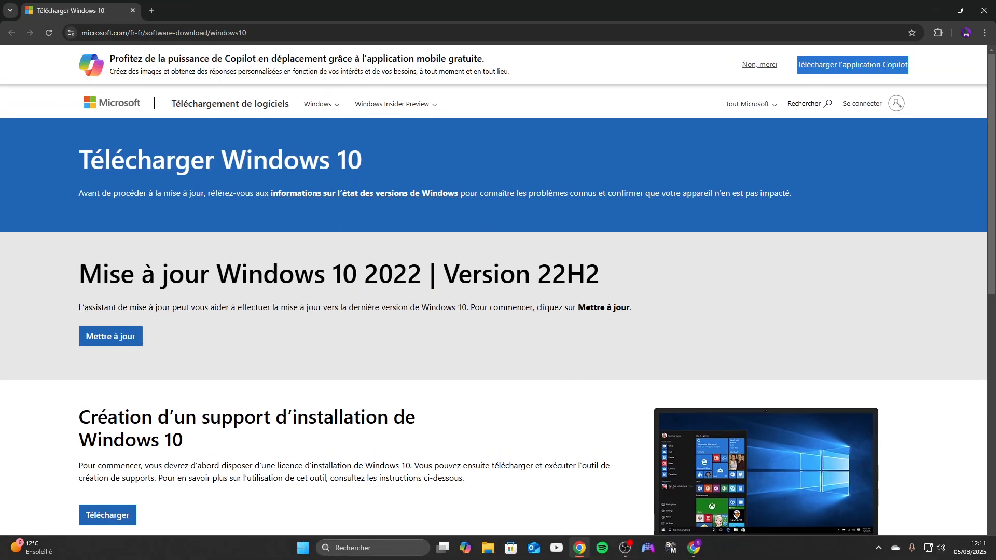
{"action": "scroll", "coordinate": [171, 345], "scroll_direction": "down", "scroll_amount": 2}
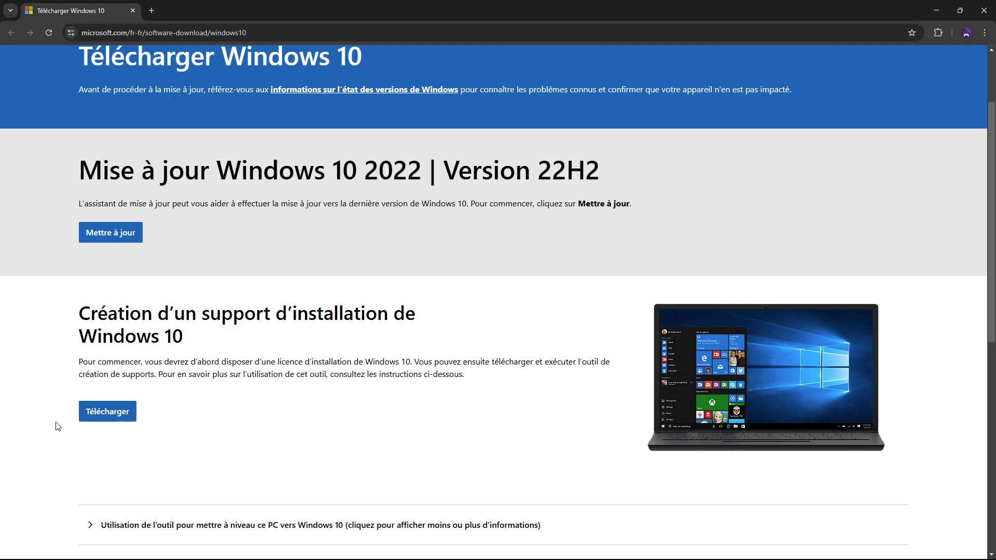
{"action": "left_click", "coordinate": [111, 420]}
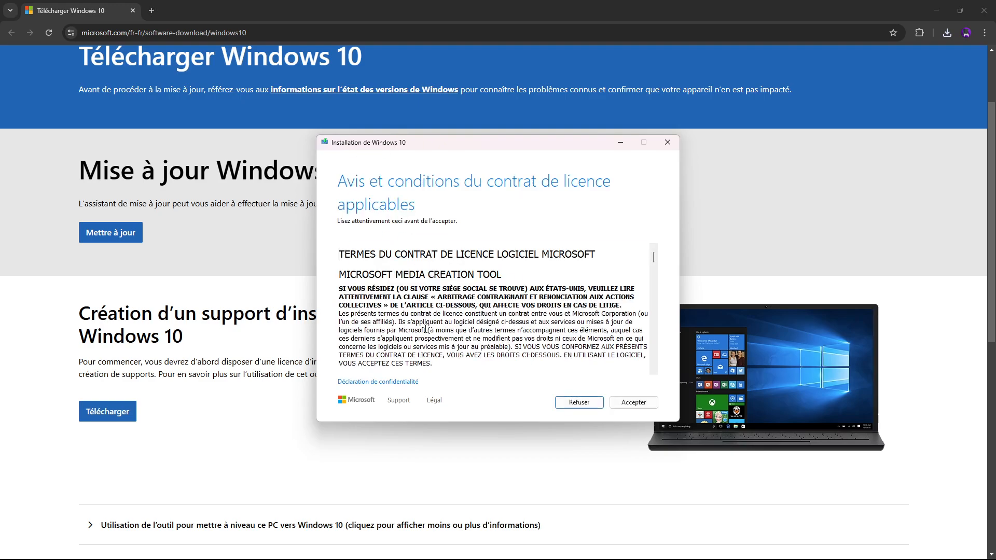
{"action": "left_click", "coordinate": [633, 402]}
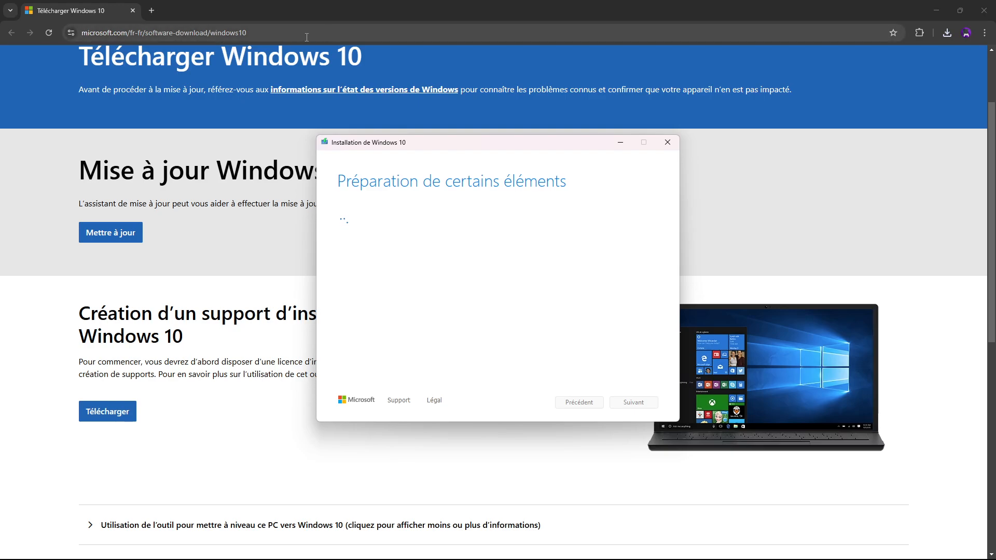
{"action": "left_click", "coordinate": [984, 10]}
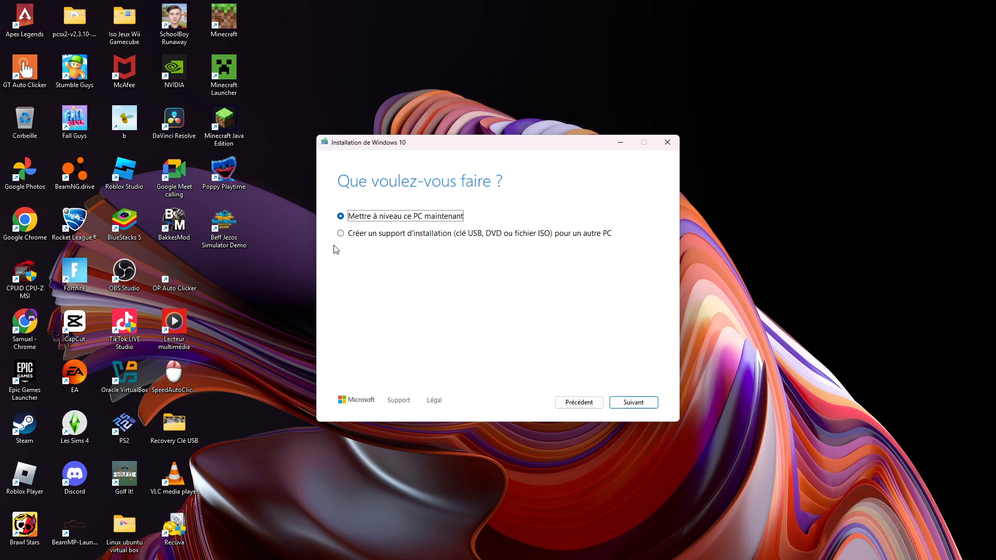
- Choose to create installation media (USB, DVD or ISO file) for another PC instead of upgrading this one, and continue
{"action": "left_click", "coordinate": [340, 234]}
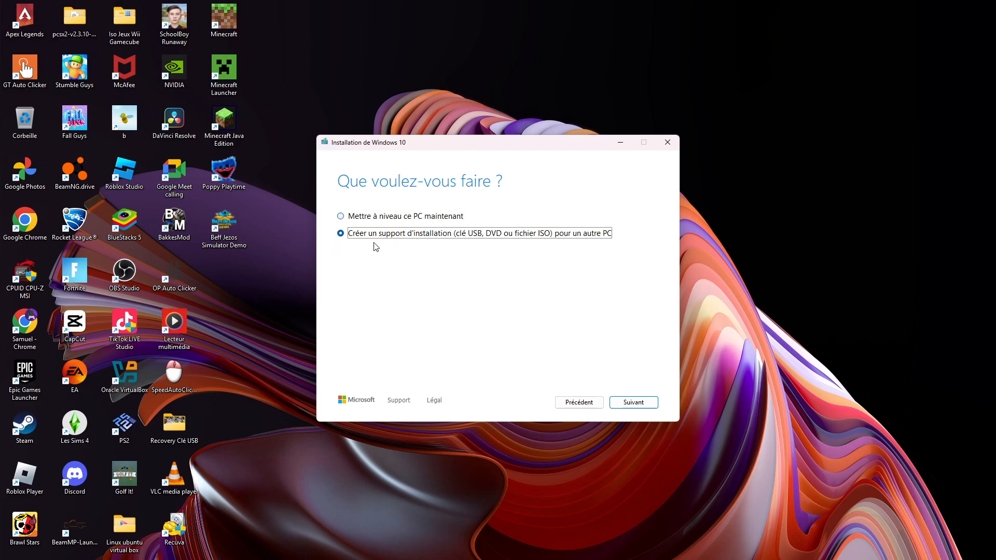
{"action": "left_click", "coordinate": [341, 217]}
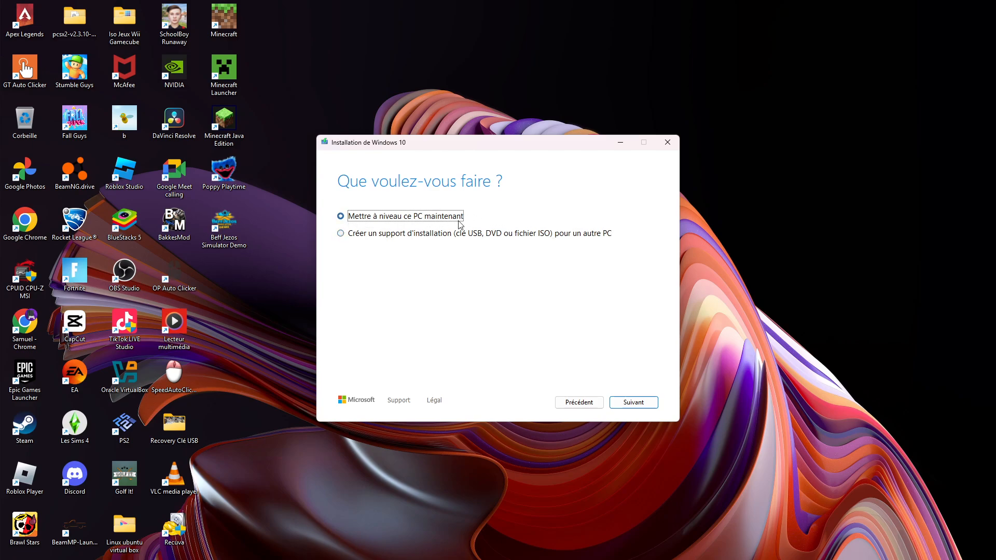
{"action": "left_click", "coordinate": [341, 234]}
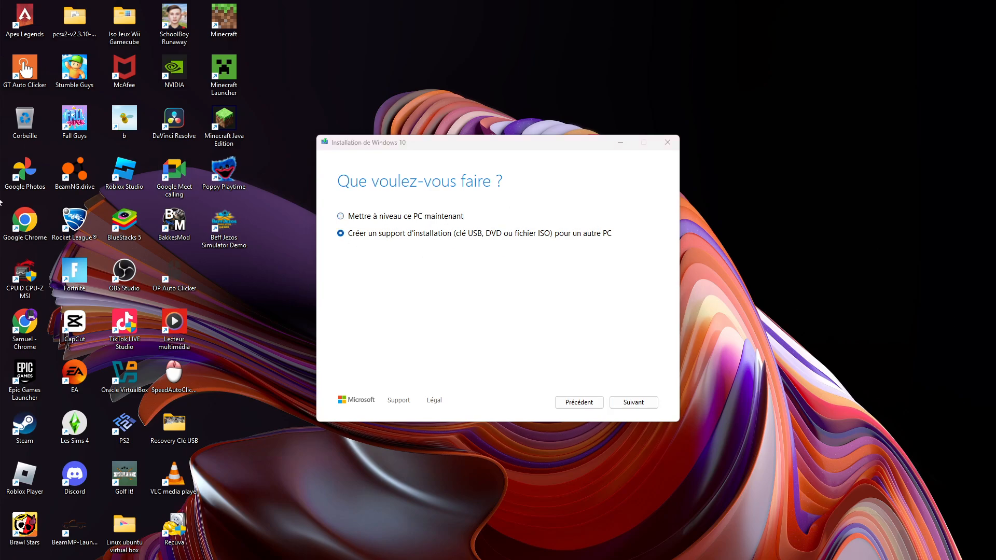
{"action": "left_click", "coordinate": [352, 219]}
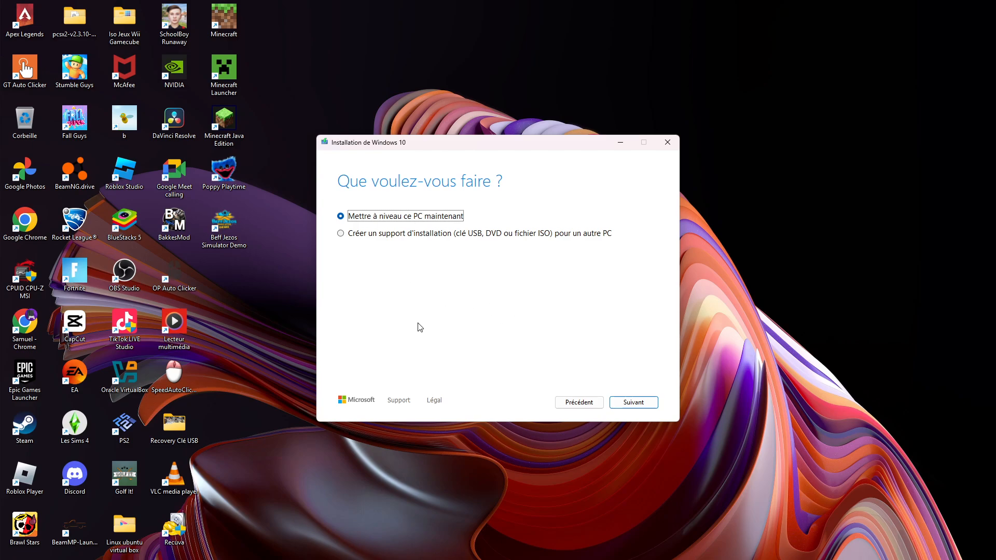
{"action": "mouse_move", "coordinate": [392, 546]}
{"action": "left_click", "coordinate": [348, 235]}
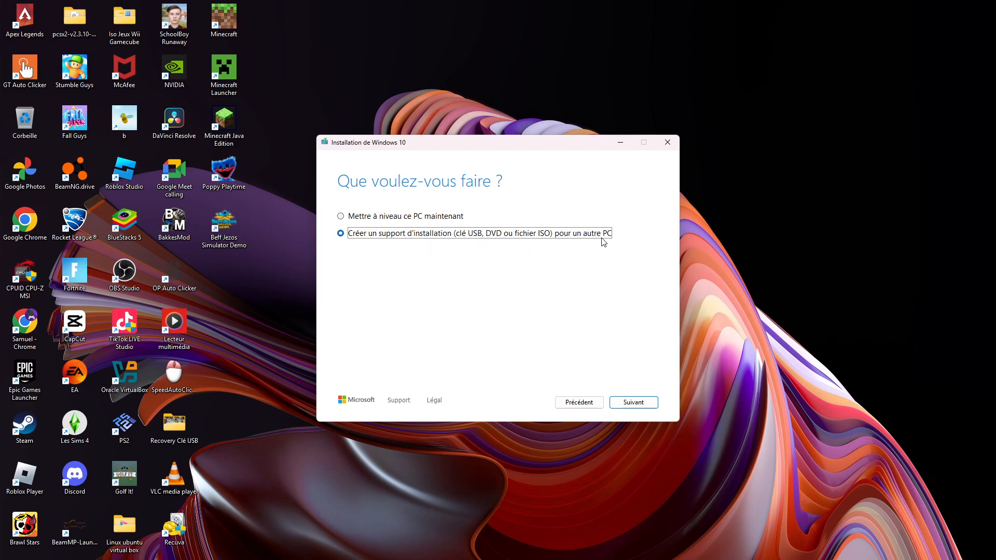
{"action": "left_click", "coordinate": [633, 402]}
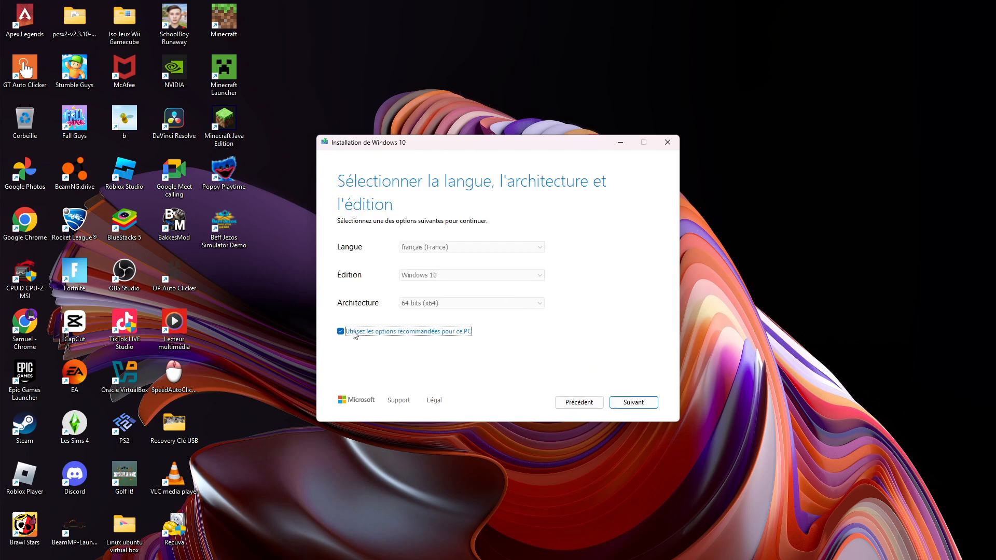
- Accept the recommended language, edition and architecture, and choose "Fichier ISO" as the media to use
{"action": "left_click", "coordinate": [634, 403]}
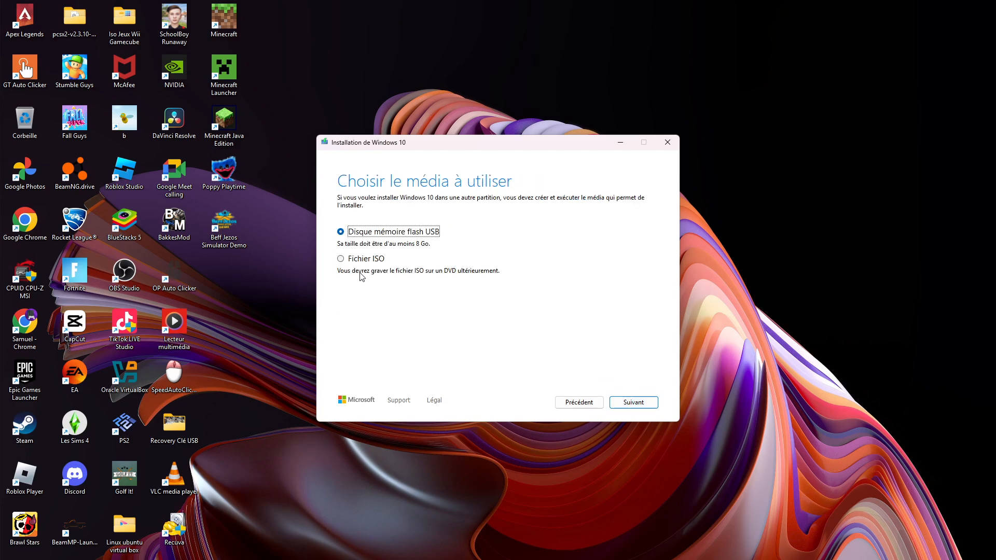
{"action": "left_click", "coordinate": [341, 260]}
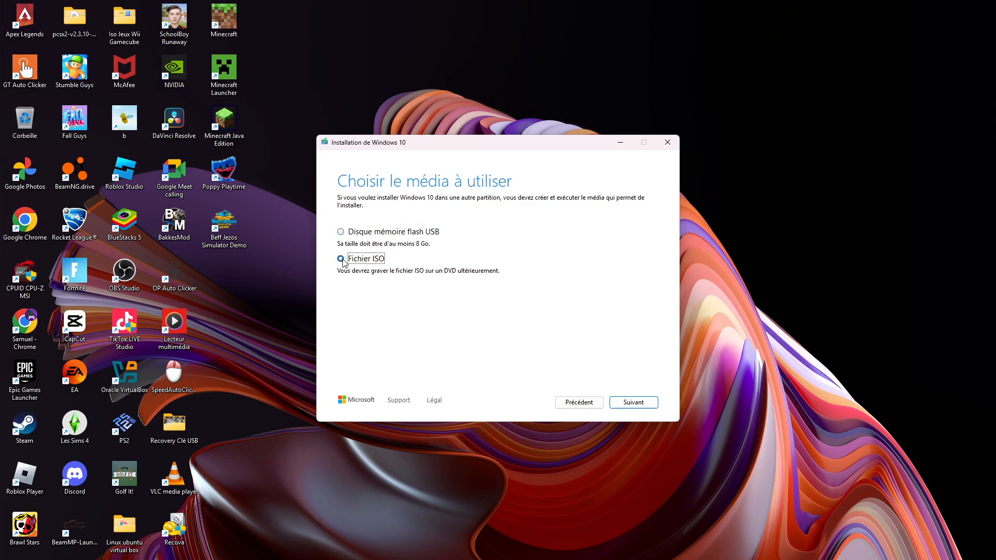
{"action": "left_click", "coordinate": [641, 403]}
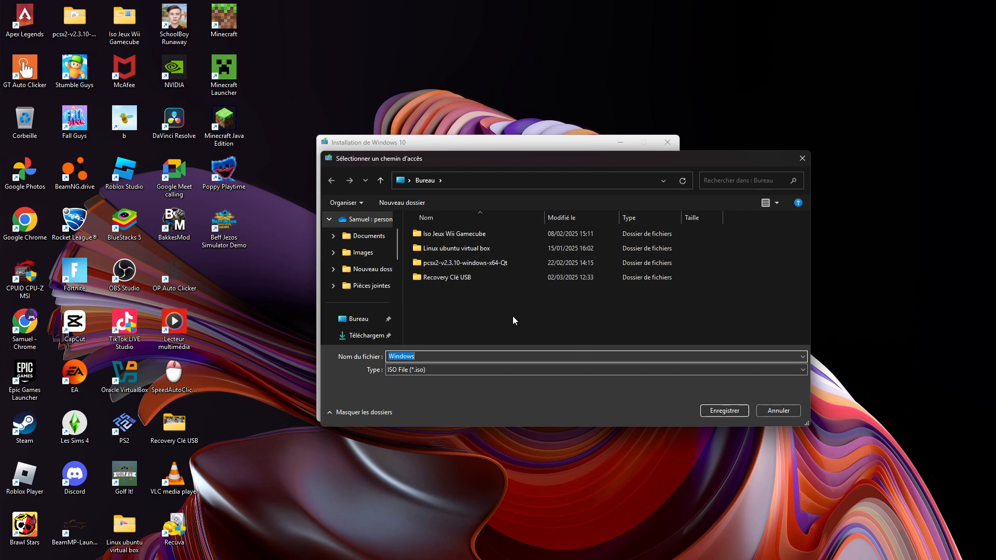
- Switch to File Explorer and create a new folder in Bureau (the desktop)
{"action": "left_click_drag", "start_coordinate": [508, 162], "coordinate": [469, 82]}
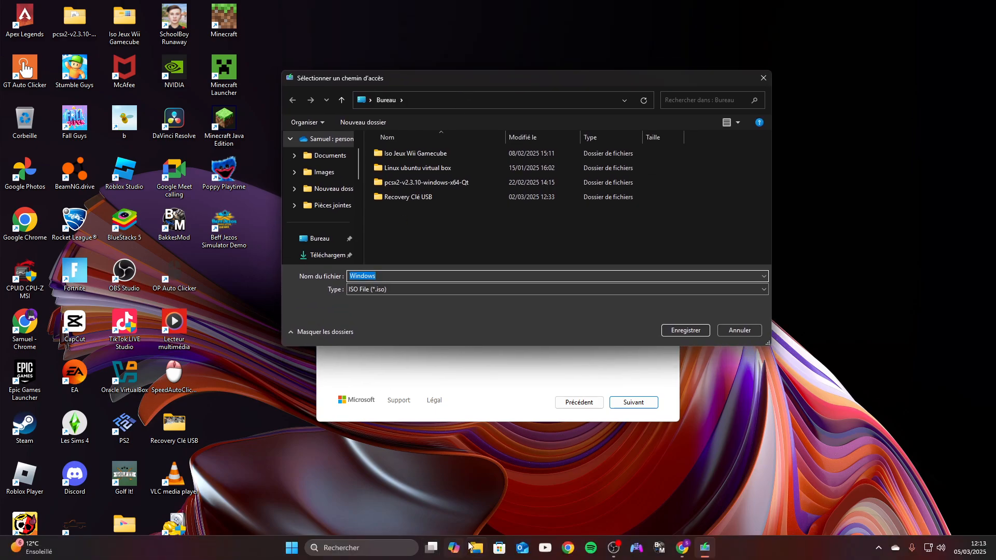
{"action": "left_click", "coordinate": [476, 547]}
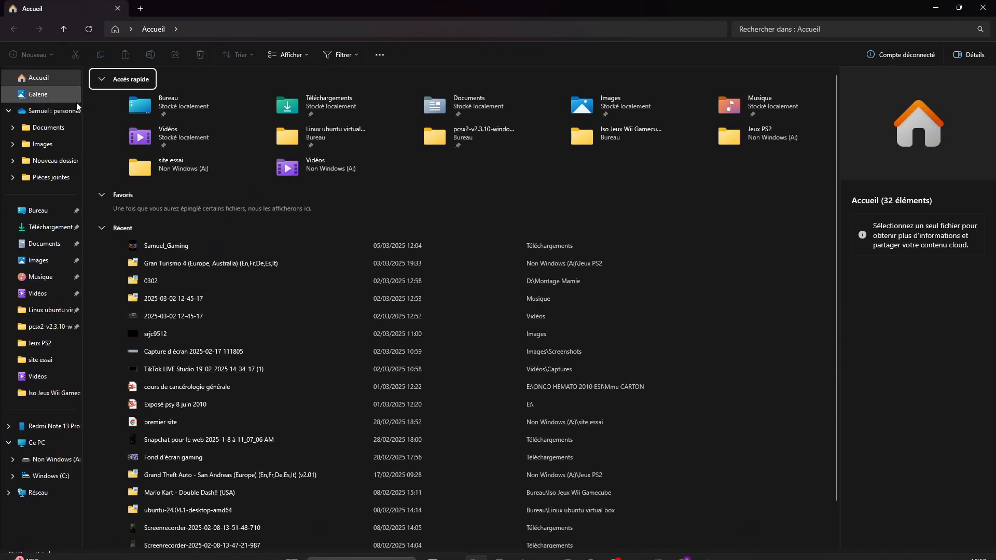
{"action": "left_click", "coordinate": [38, 210]}
{"action": "left_click", "coordinate": [14, 55]}
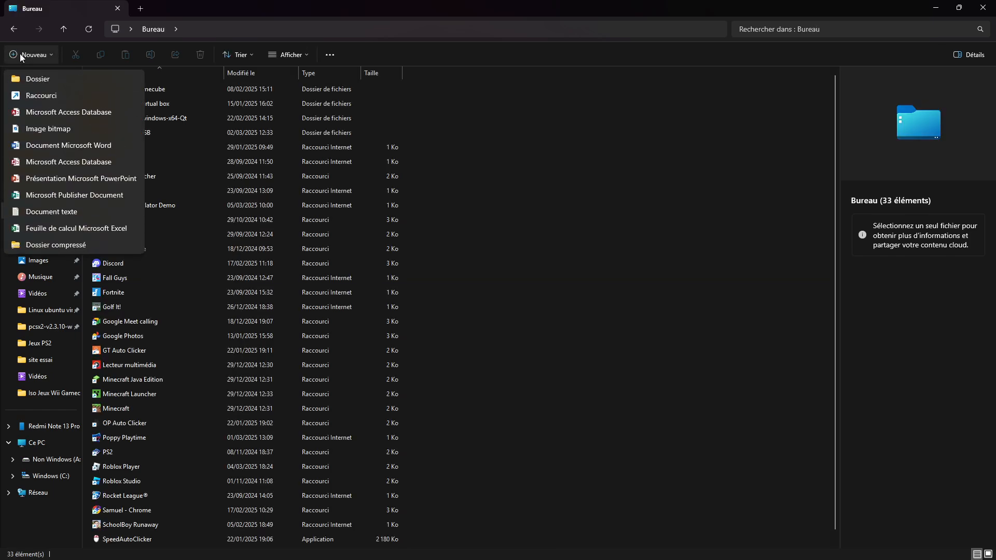
{"action": "left_click", "coordinate": [34, 76]}
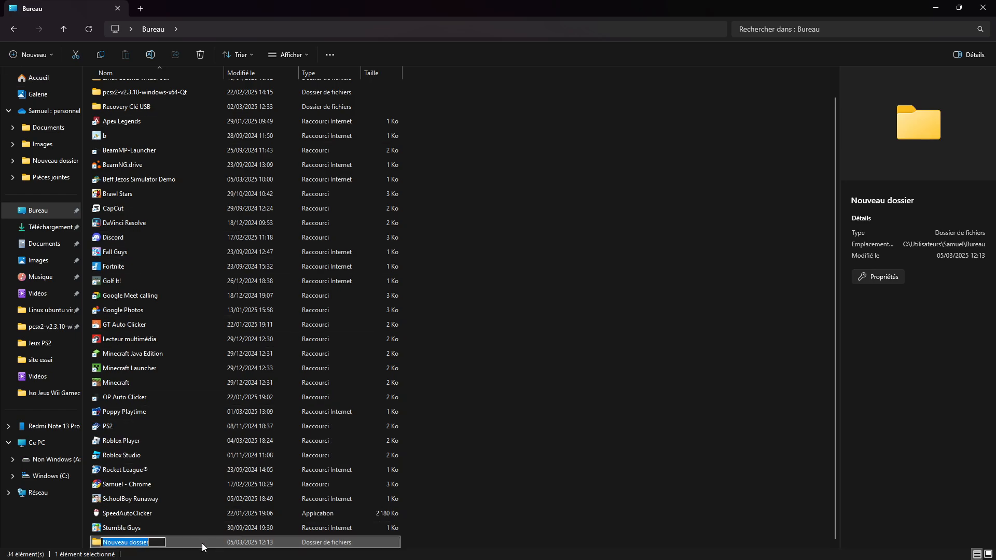
- Name the new folder "Ficher iso Windows 10 virtual box"
{"action": "key", "text": "BackSpace"}
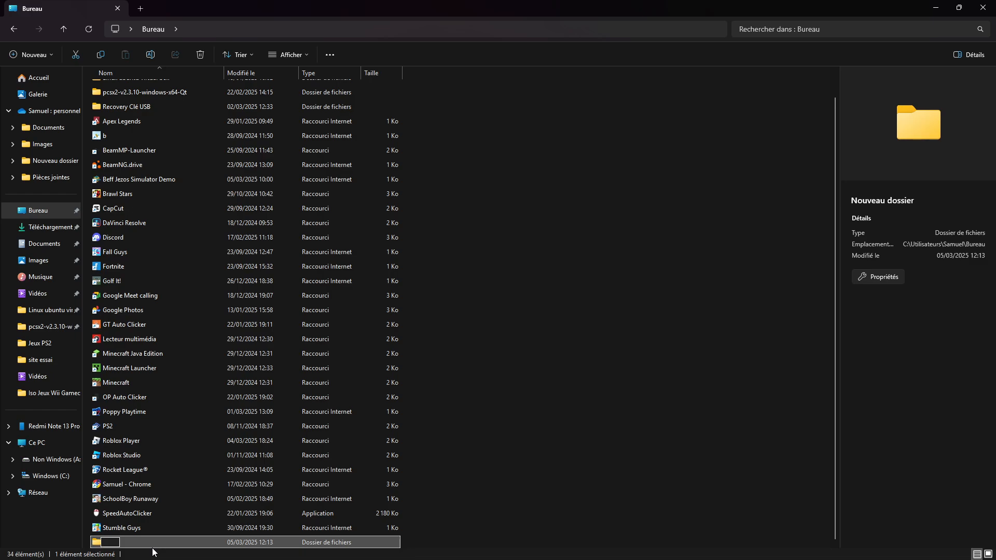
{"action": "type", "text": "Ficher Iso"}
{"action": "key", "text": "BackSpace"}
{"action": "key", "text": "BackSpace"}
{"action": "type", "text": "iso Windows"}
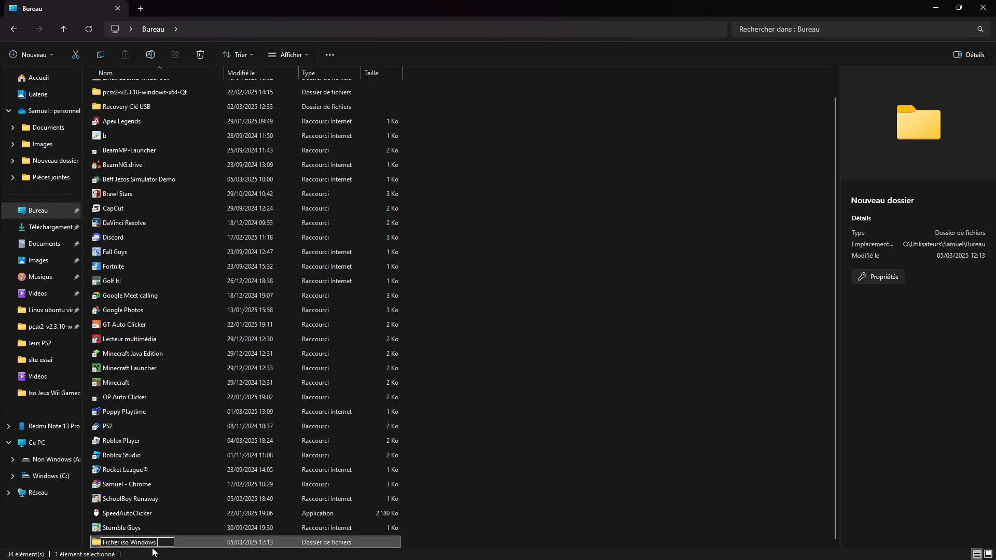
{"action": "type", "text": " 10 virtual box"}
{"action": "key", "text": "Return"}
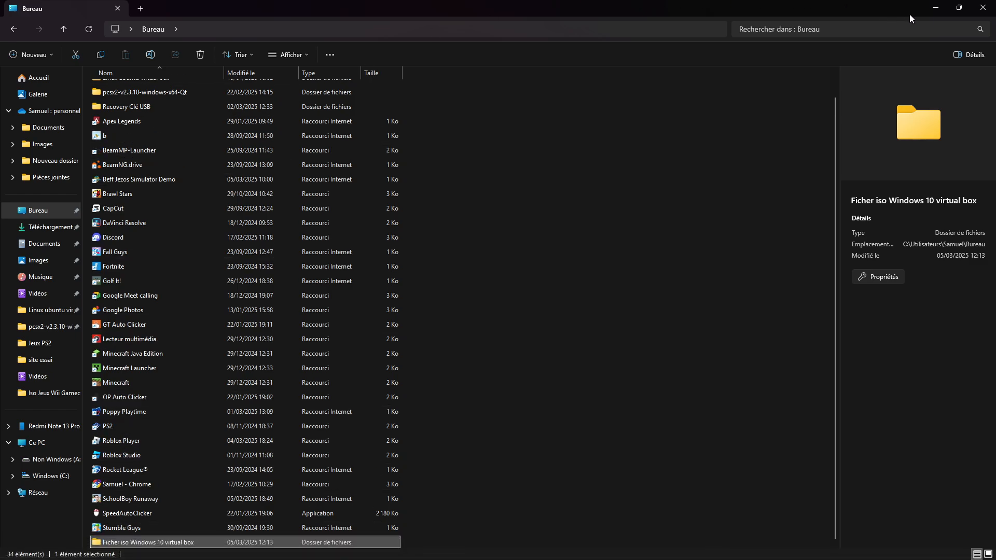
- Close File Explorer and save the ISO as Windows in the desktop folder "Ficher iso Windows 10 virtual box"
{"action": "left_click", "coordinate": [983, 8]}
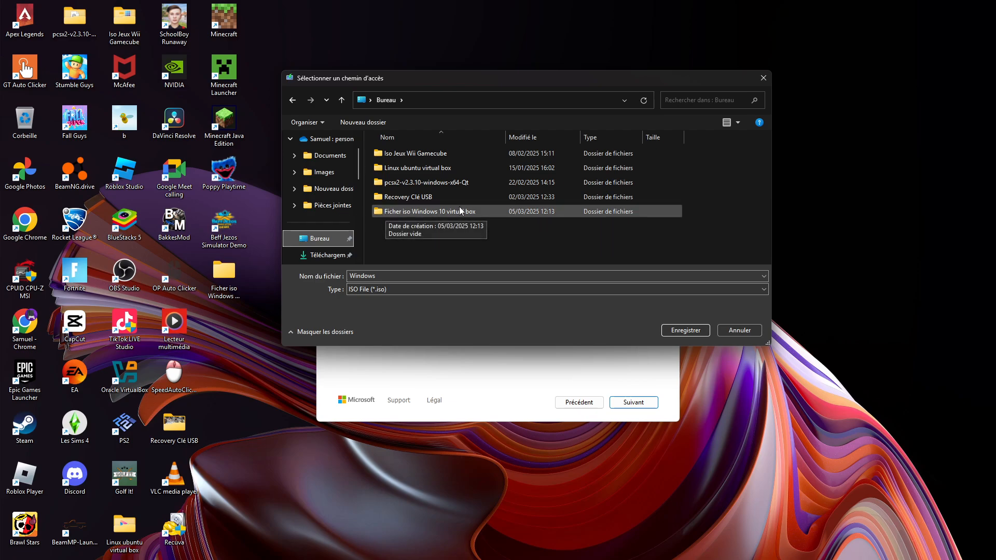
{"action": "left_click", "coordinate": [421, 213]}
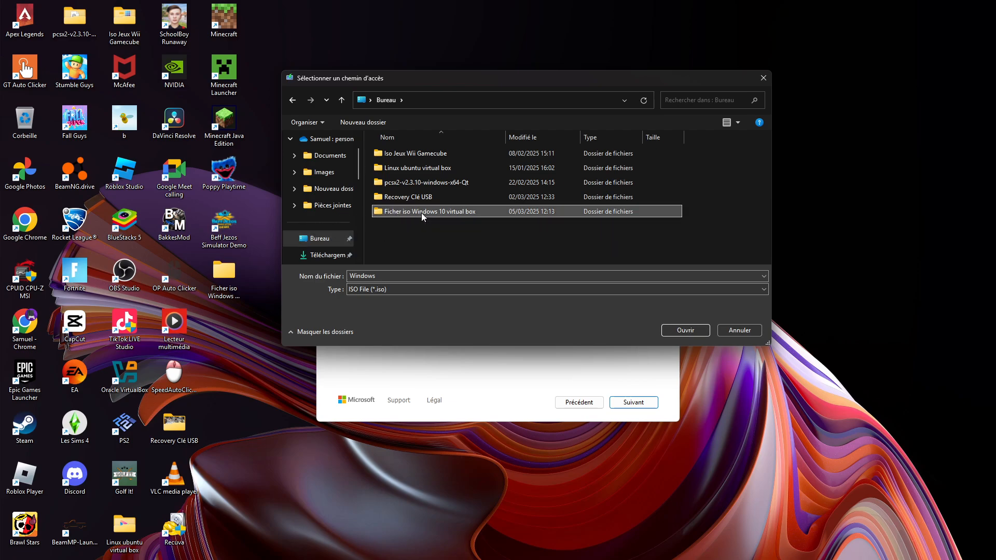
{"action": "left_click", "coordinate": [683, 331]}
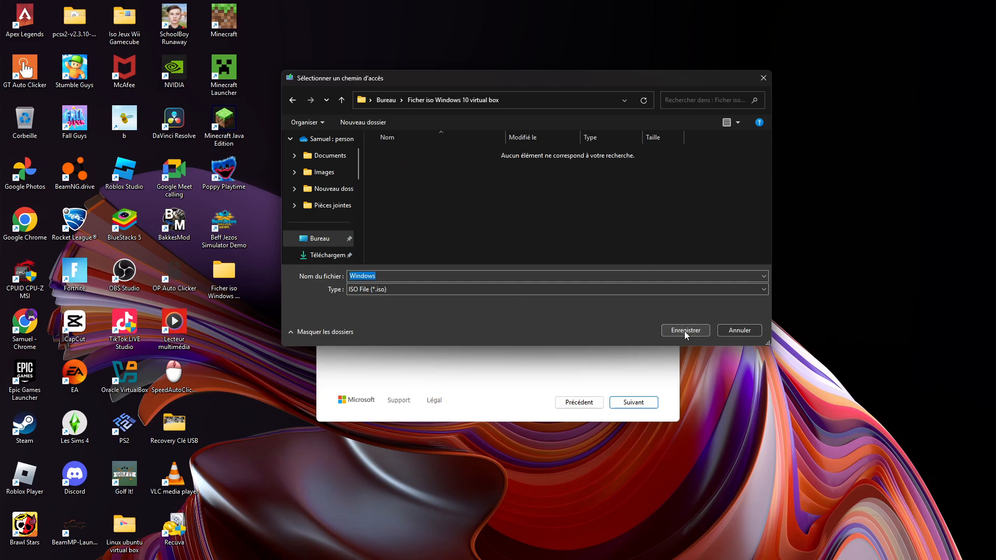
{"action": "left_click", "coordinate": [683, 329]}
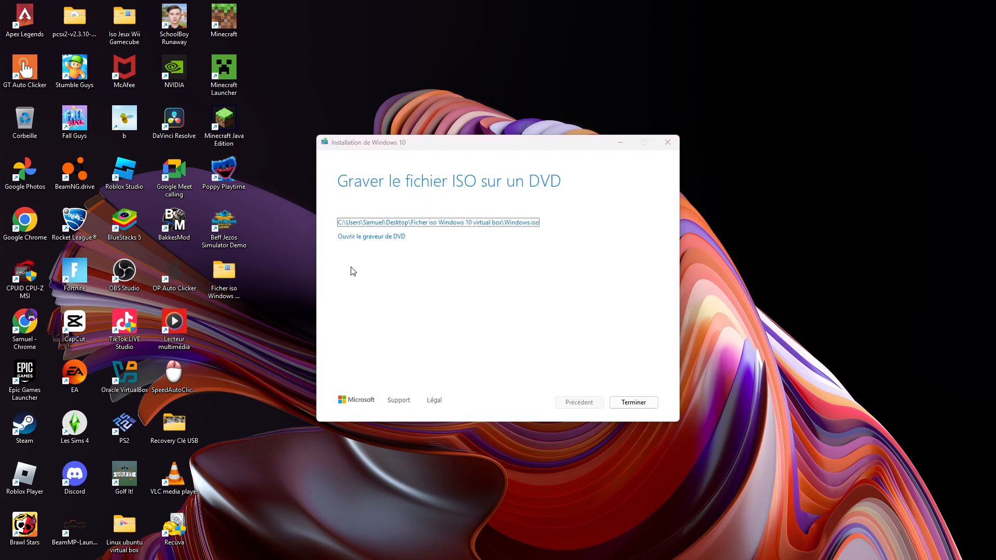
- Finish the Windows 10 media creation wizard and close it
{"action": "left_click", "coordinate": [650, 403]}
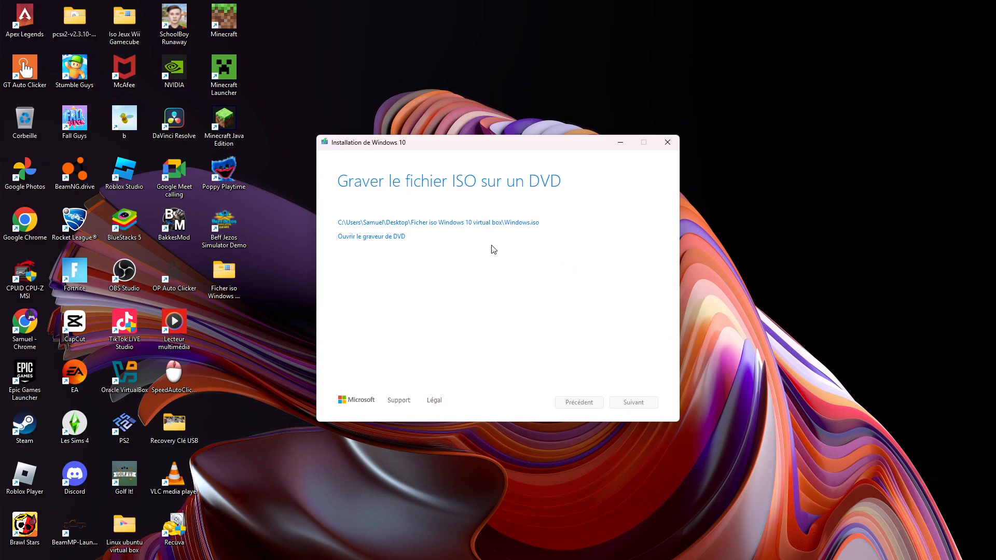
{"action": "left_click", "coordinate": [668, 140]}
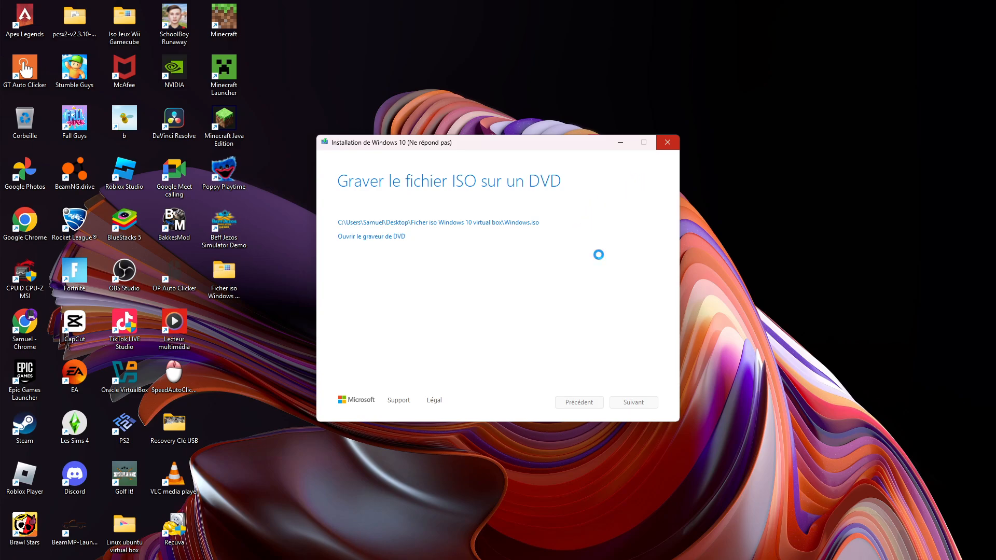
{"action": "left_click", "coordinate": [667, 142]}
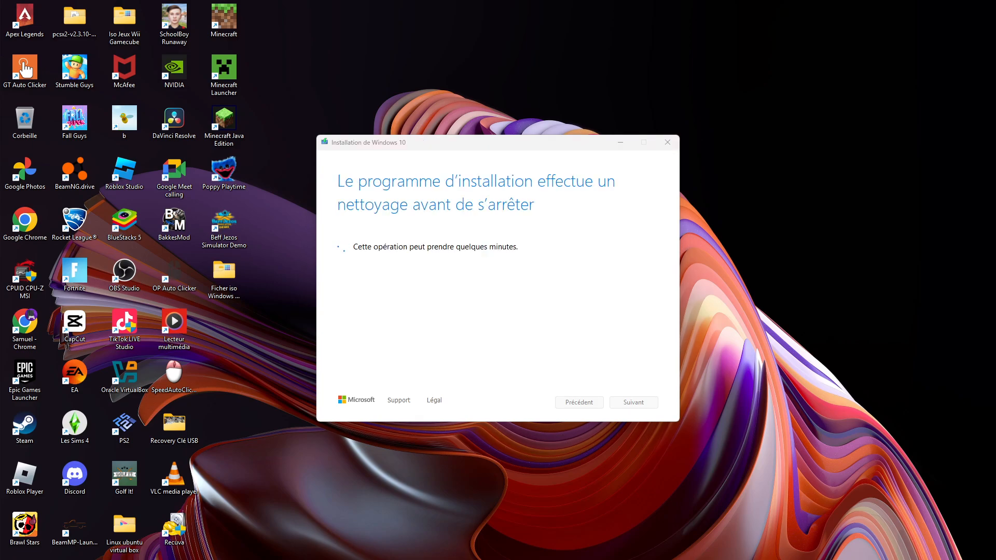
{"action": "left_click_drag", "start_coordinate": [594, 395], "coordinate": [527, 399]}
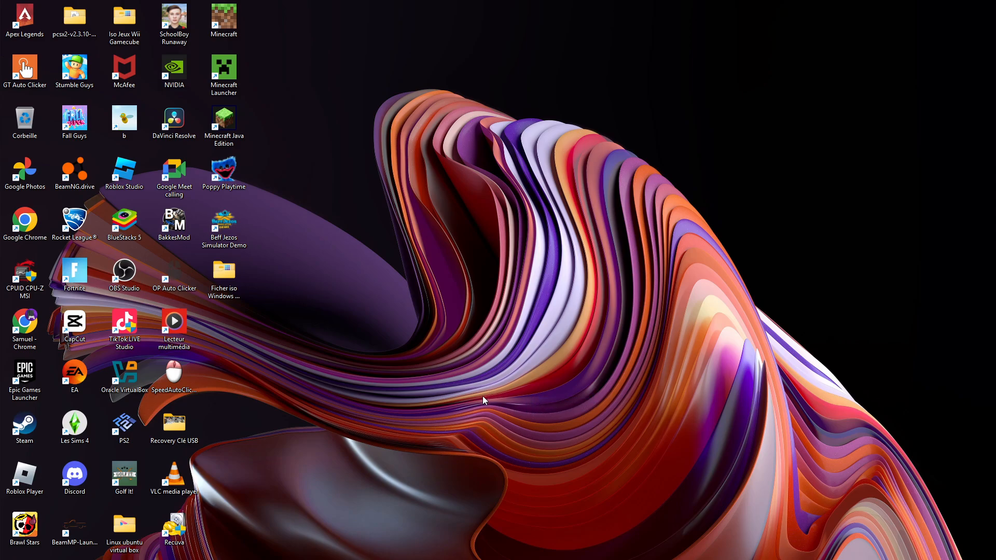
- Switch to File Explorer and open the "Ficher iso Windows 10 virtual box" folder in Bureau
{"action": "key", "text": "super+e"}
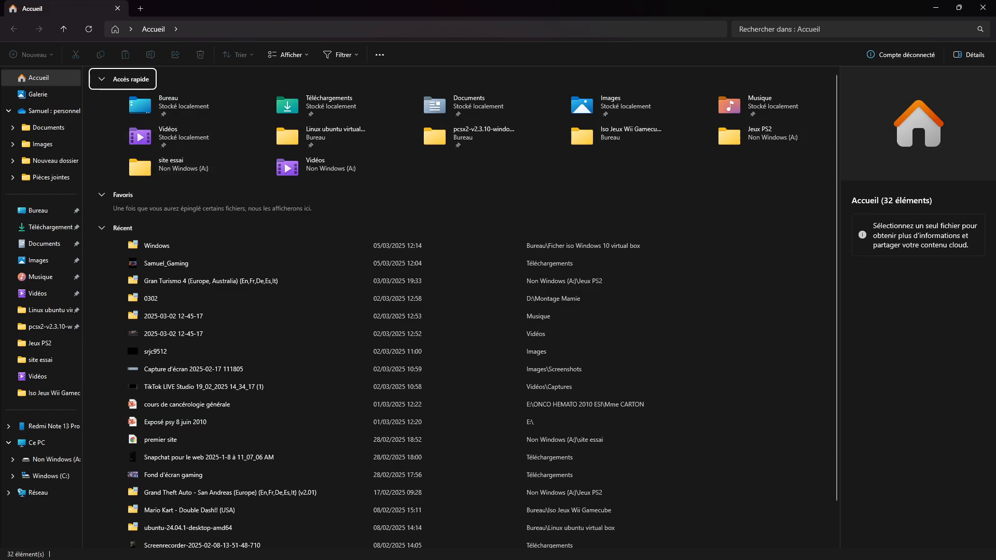
{"action": "left_click", "coordinate": [24, 212]}
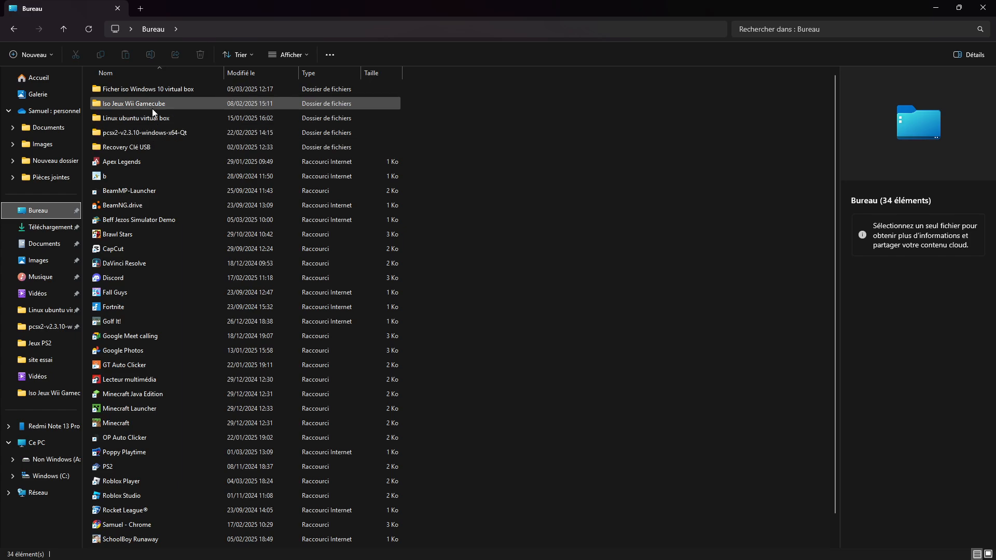
{"action": "left_click", "coordinate": [154, 95]}
{"action": "left_click", "coordinate": [167, 92]}
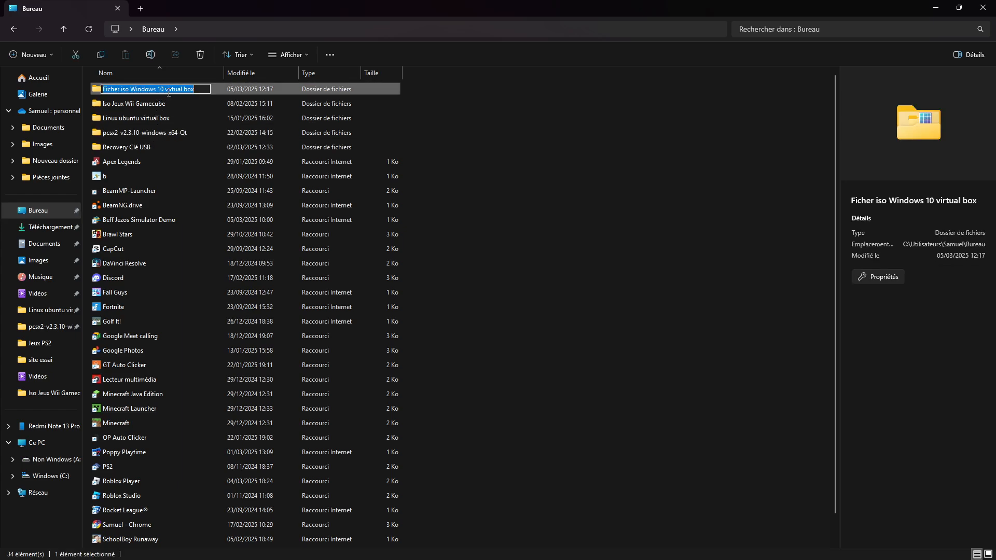
{"action": "double_click", "coordinate": [208, 92]}
{"action": "left_click", "coordinate": [222, 93]}
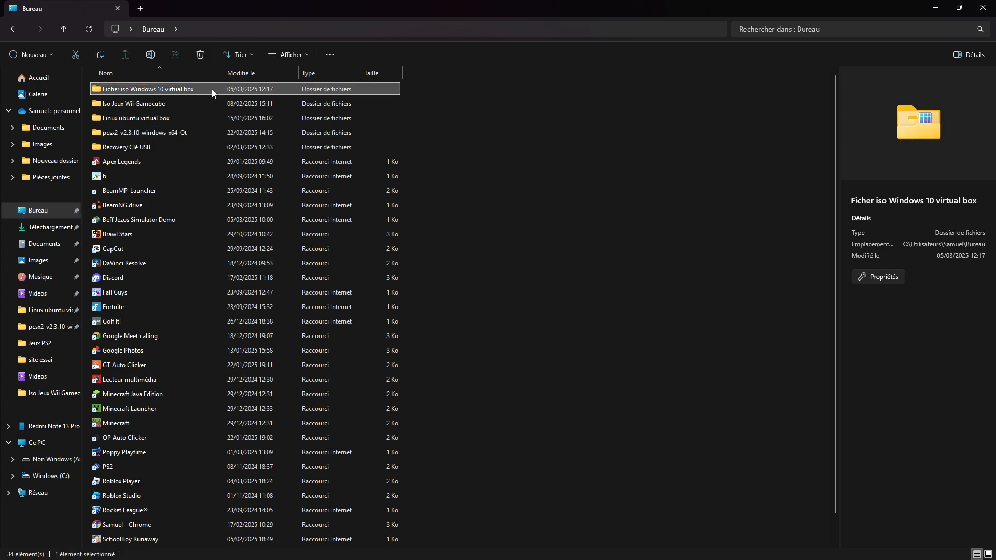
{"action": "double_click", "coordinate": [216, 89]}
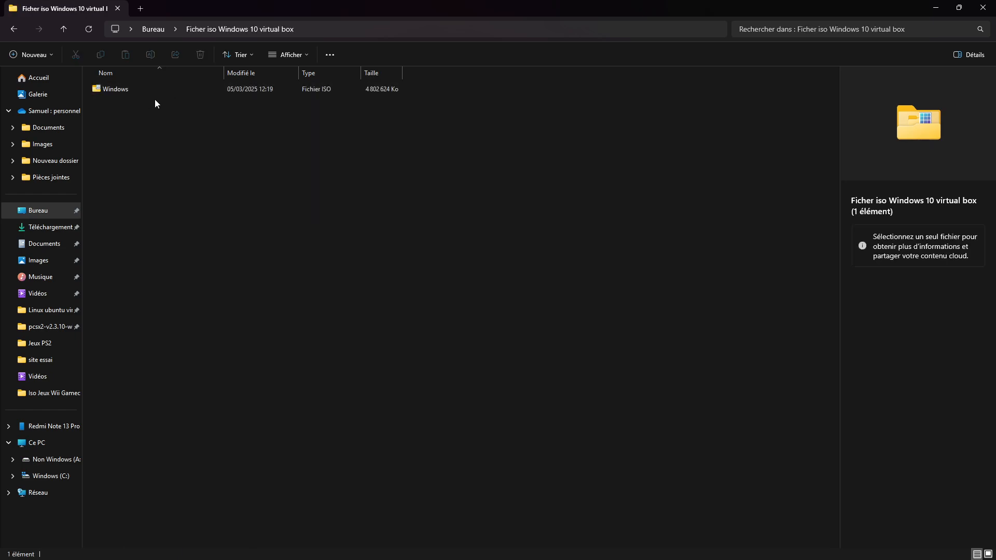
- Rename the Windows ISO file as "Windows 10" and close File Explorer
{"action": "left_click", "coordinate": [197, 87]}
{"action": "right_click", "coordinate": [198, 87]}
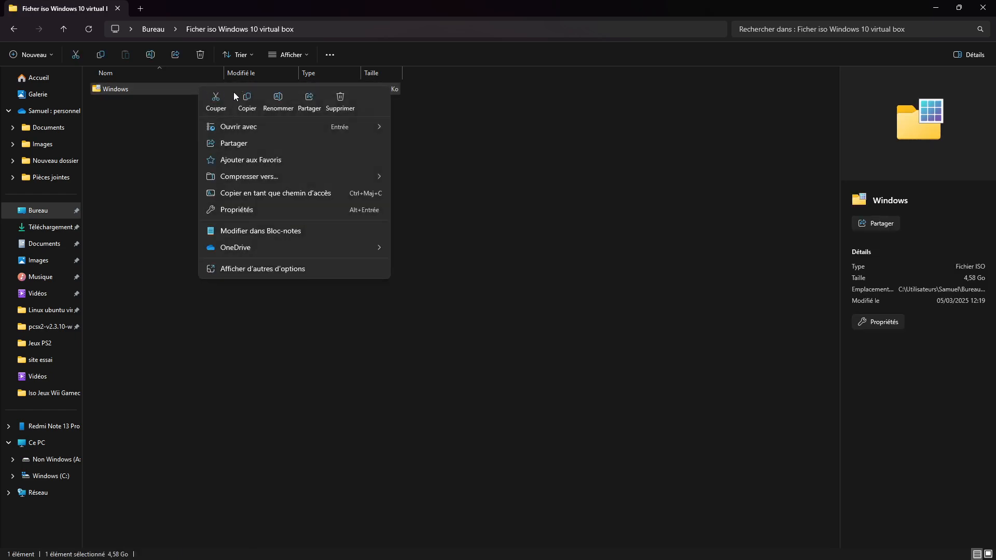
{"action": "left_click", "coordinate": [278, 102]}
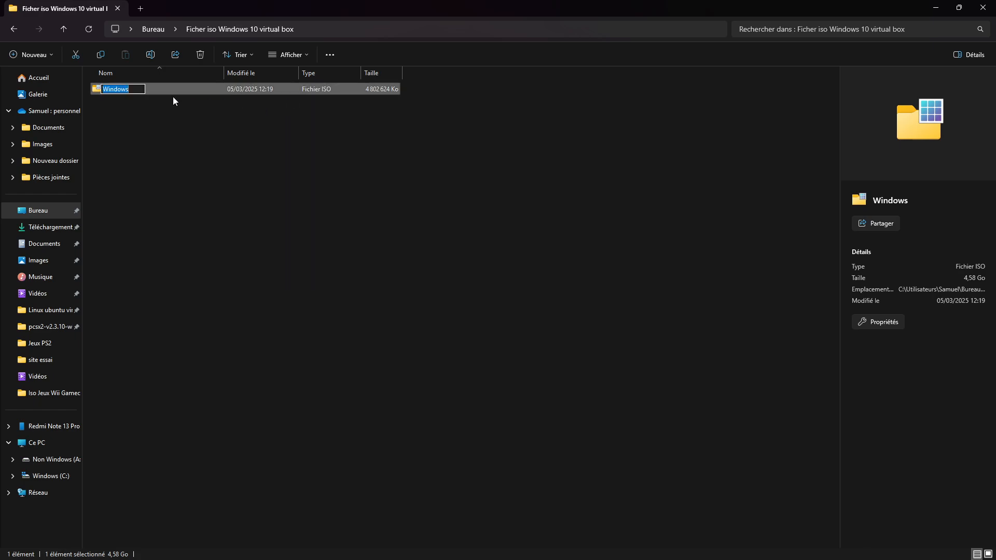
{"action": "left_click", "coordinate": [137, 86]}
{"action": "type", "text": "10"}
{"action": "key", "text": "Return"}
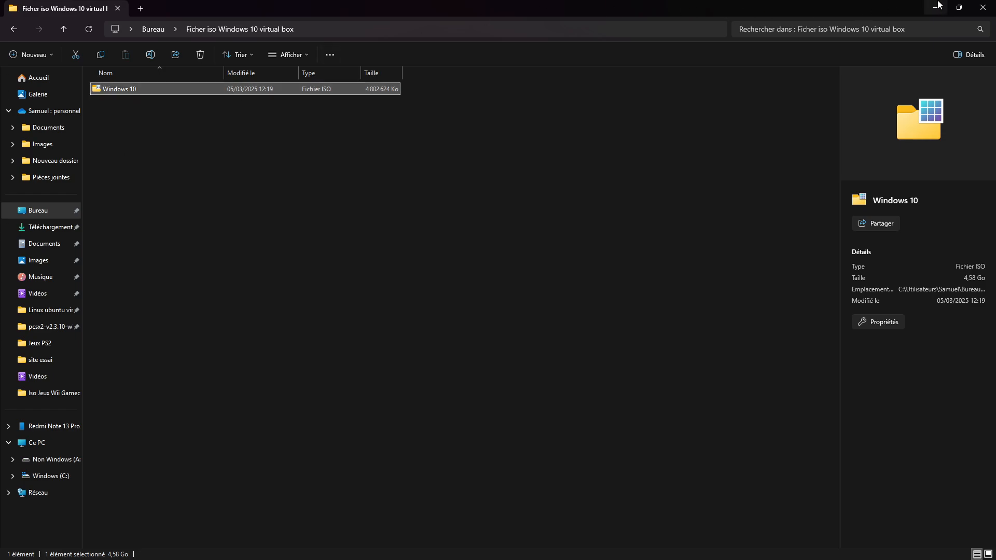
{"action": "left_click", "coordinate": [983, 8]}
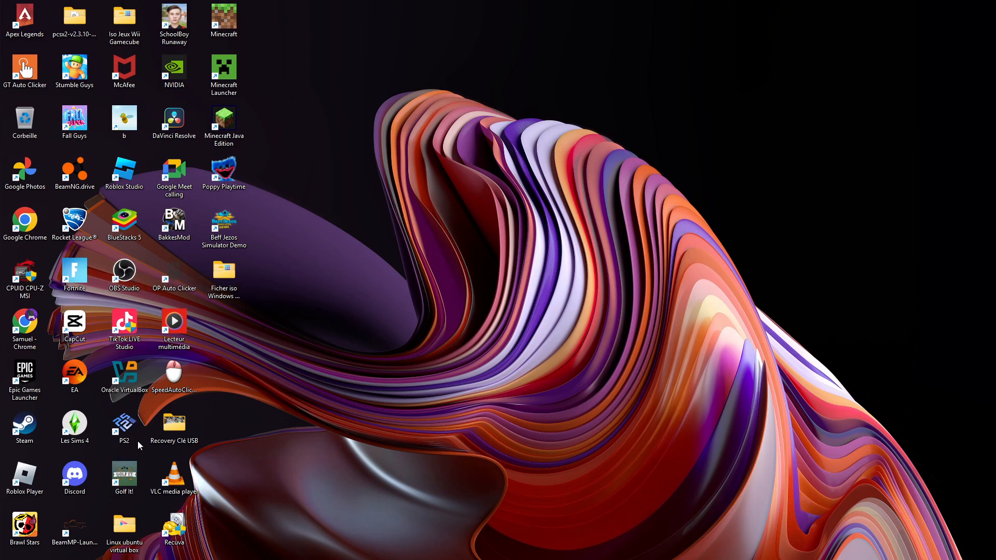
- Open Oracle VirtualBox and start a new virtual machine named "Windows 10"
{"action": "double_click", "coordinate": [133, 382]}
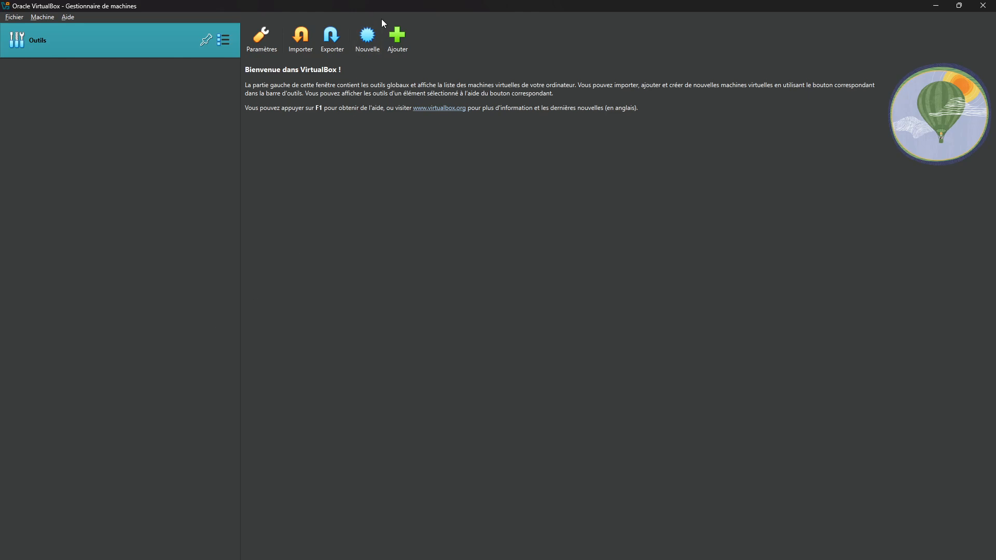
{"action": "left_click", "coordinate": [368, 37]}
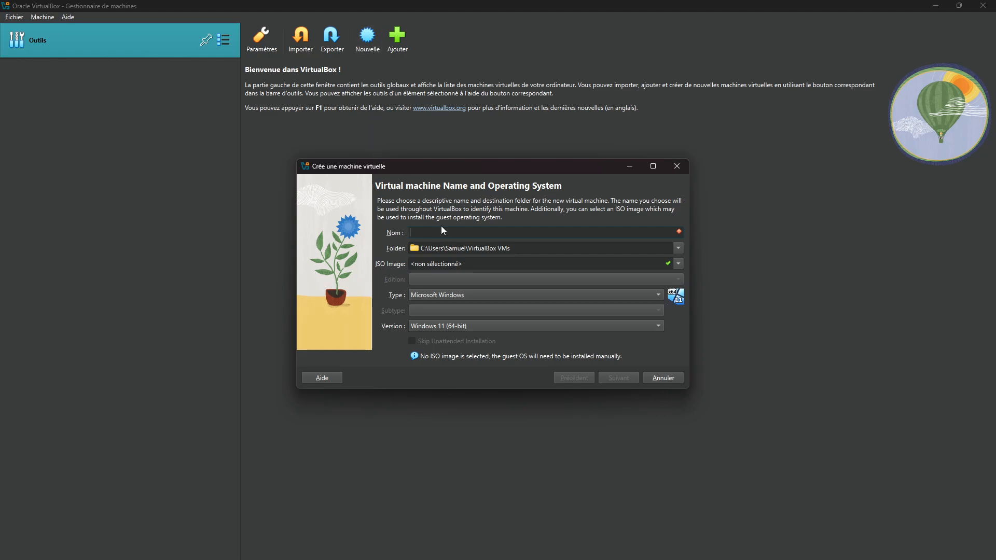
{"action": "type", "text": "Windows 10"}
- Set the virtual machine's folder to "Ficher iso Windows 10 virtual box" in Bureau
{"action": "left_click", "coordinate": [681, 248]}
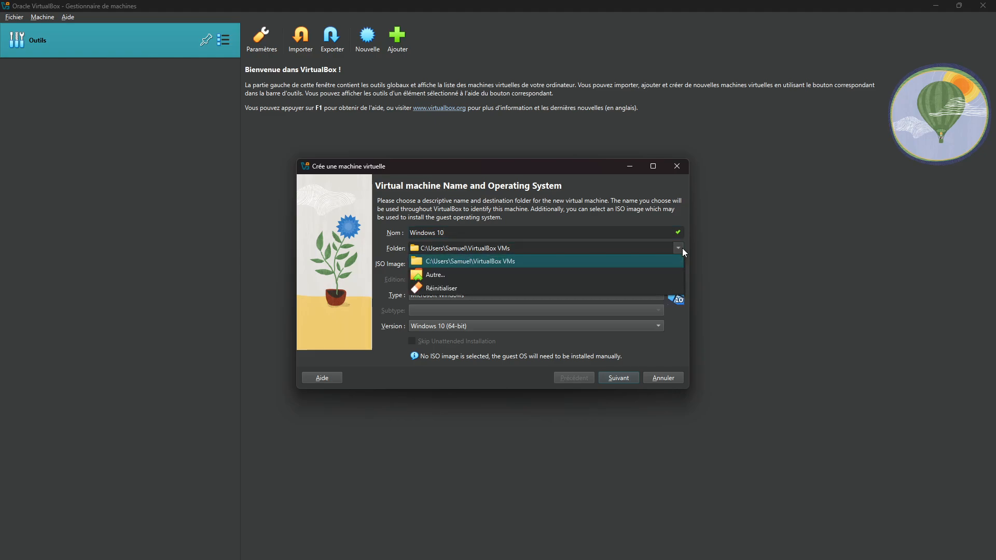
{"action": "left_click", "coordinate": [423, 276]}
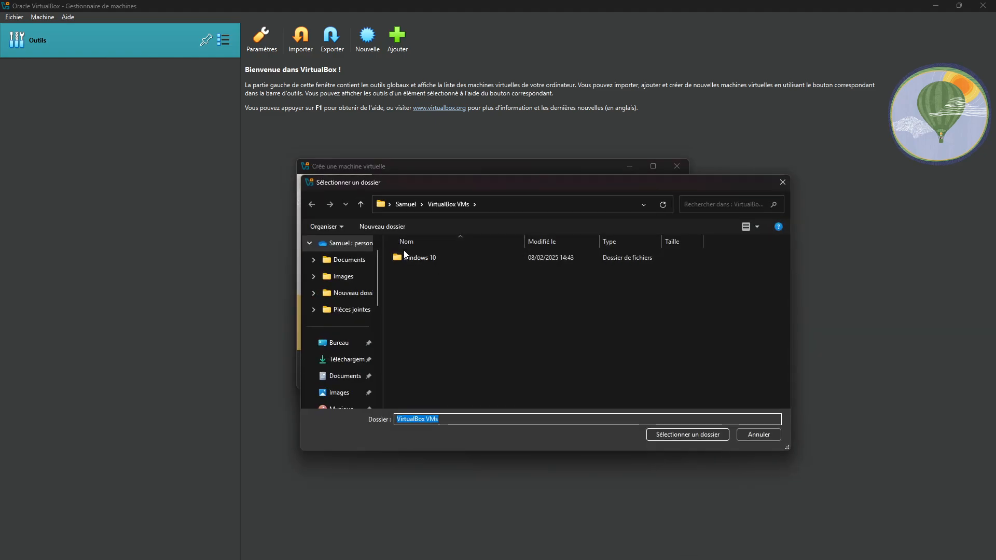
{"action": "left_click", "coordinate": [412, 258]}
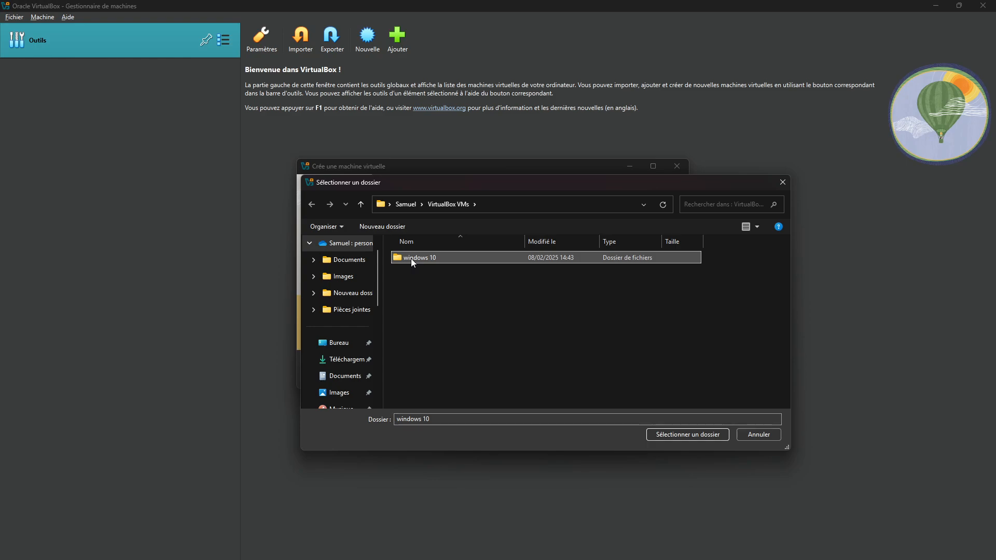
{"action": "double_click", "coordinate": [415, 258]}
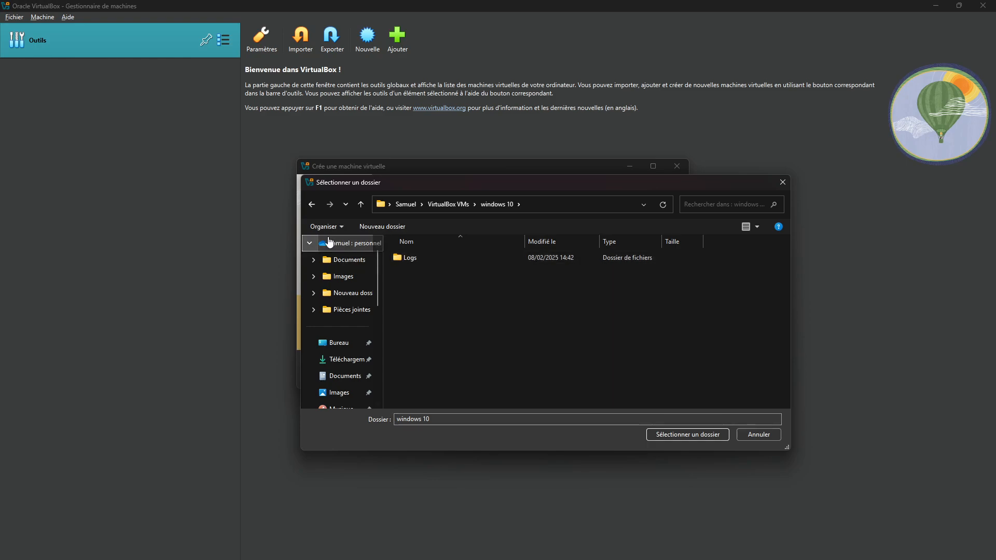
{"action": "left_click", "coordinate": [311, 204]}
{"action": "left_click", "coordinate": [340, 343]}
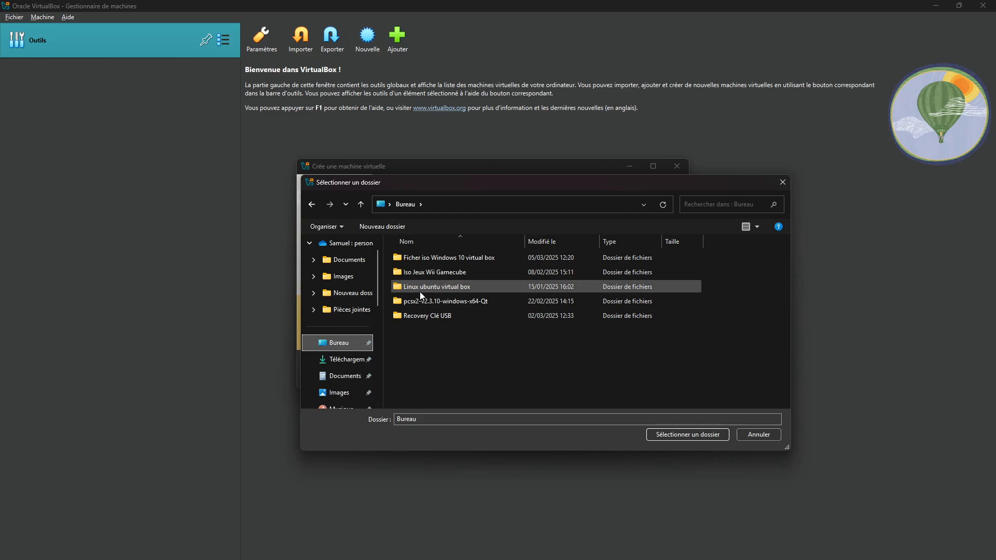
{"action": "left_click", "coordinate": [448, 256]}
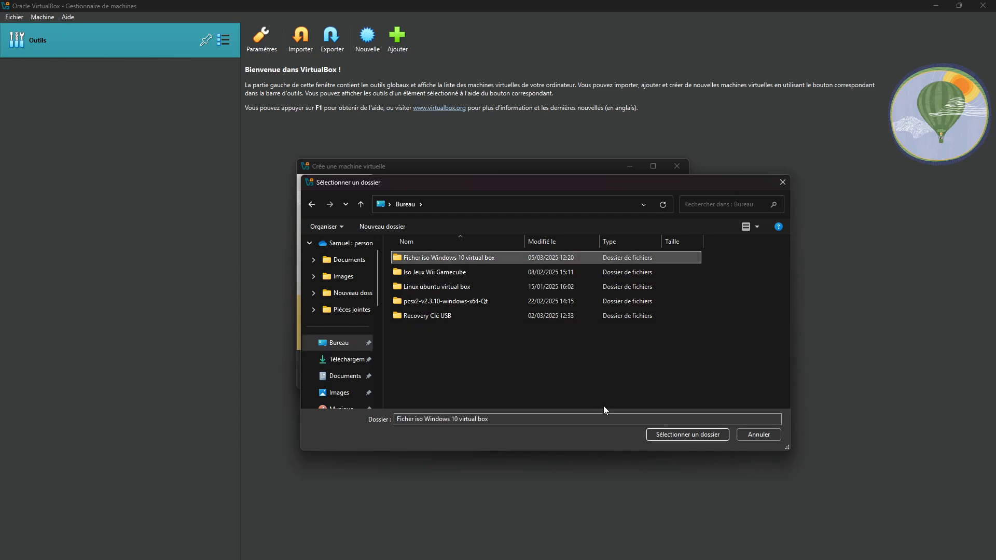
{"action": "left_click", "coordinate": [689, 434]}
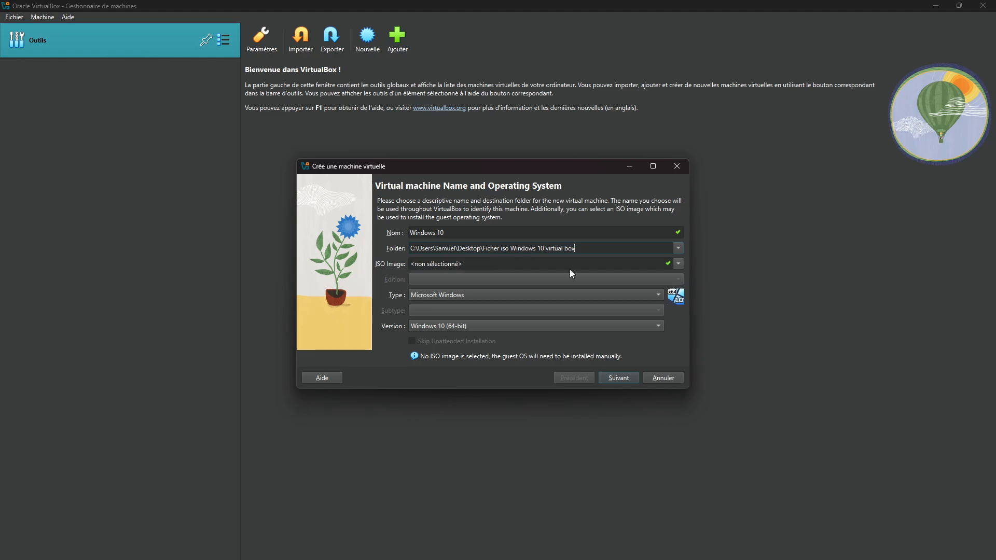
- Choose Windows 10.iso from the desktop folder as the ISO image, enable Skip Unattended Installation, and continue
{"action": "left_click", "coordinate": [678, 263]}
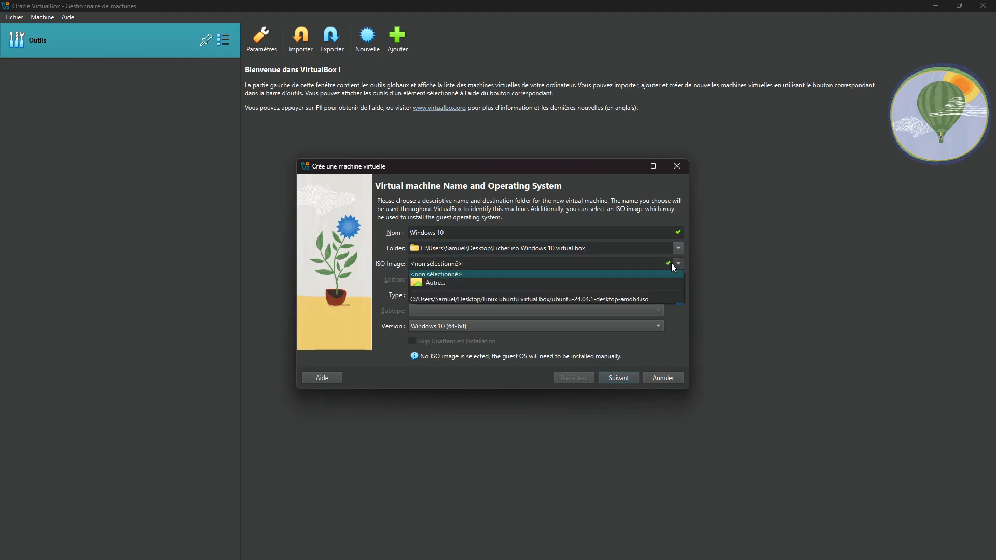
{"action": "left_click", "coordinate": [472, 285]}
{"action": "double_click", "coordinate": [455, 259]}
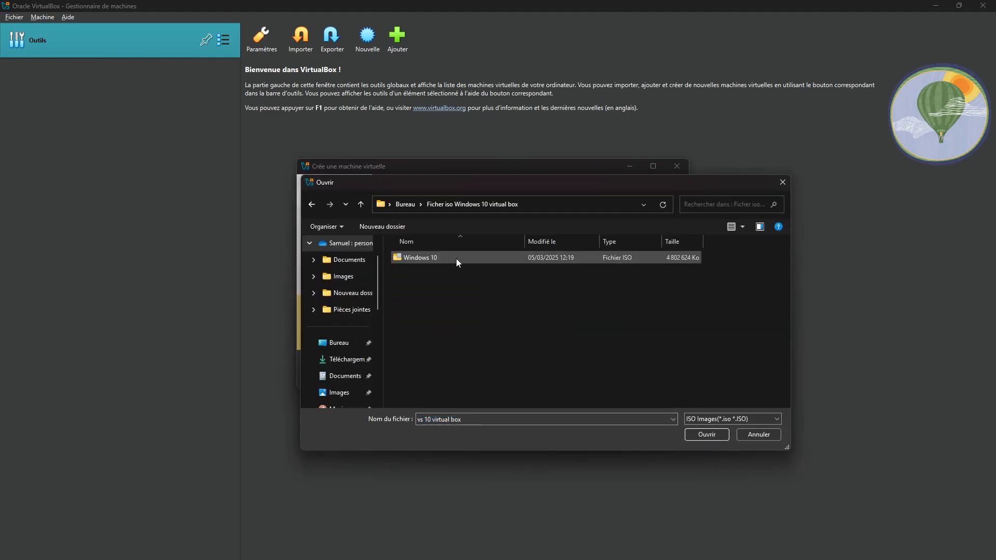
{"action": "left_click", "coordinate": [455, 259]}
{"action": "left_click", "coordinate": [712, 433]}
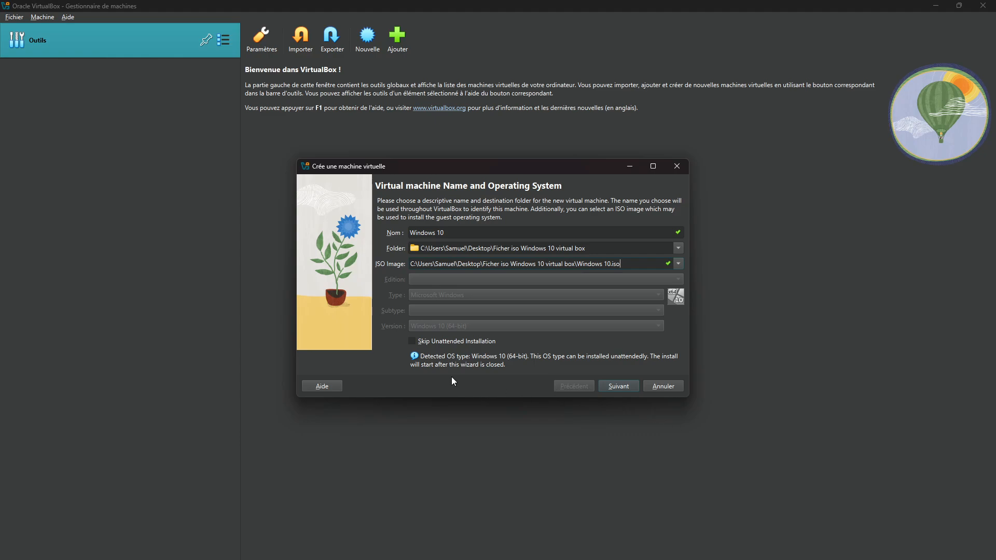
{"action": "left_click", "coordinate": [418, 344]}
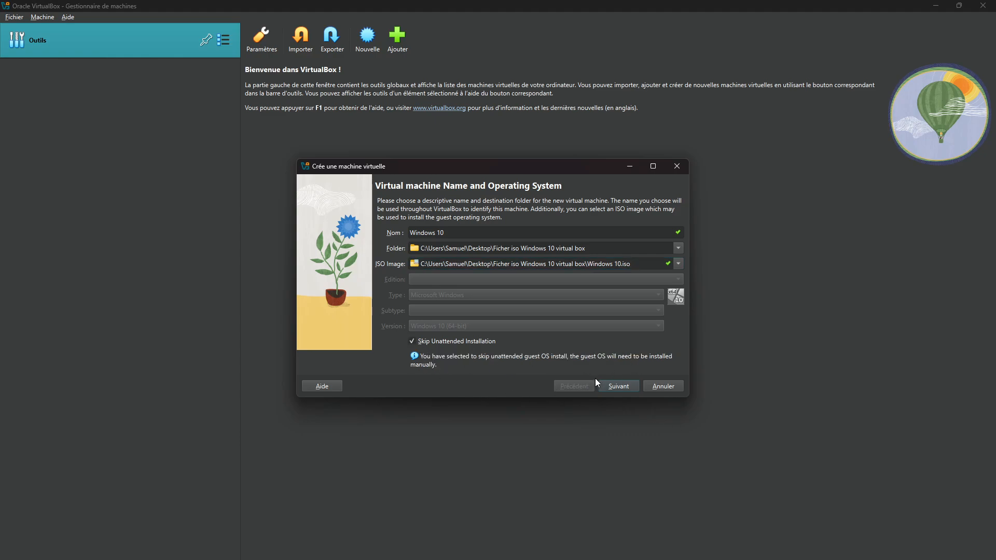
{"action": "left_click", "coordinate": [618, 387]}
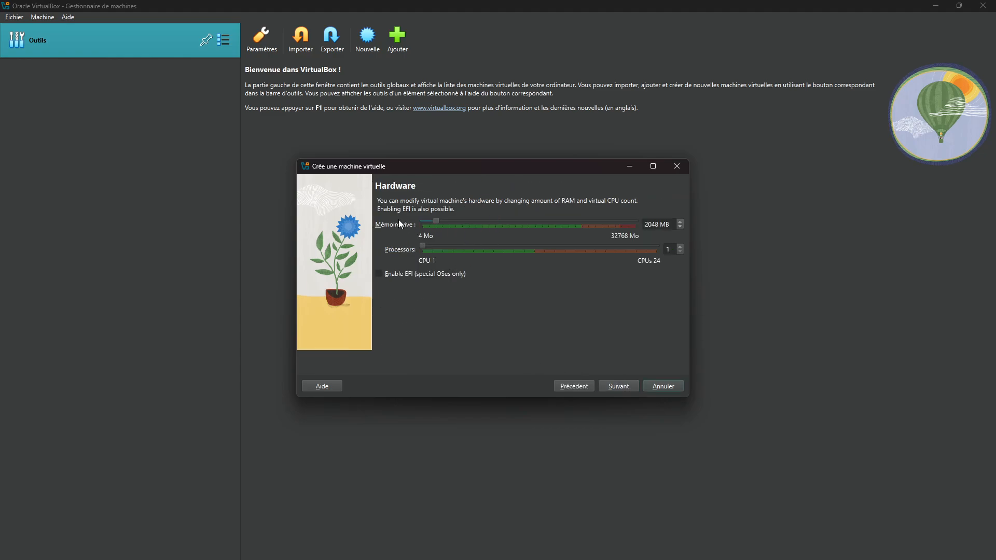
- Allocate about 8954 MB of memory and 4 processors to the virtual machine, and continue
{"action": "left_click_drag", "start_coordinate": [434, 221], "coordinate": [480, 225]}
{"action": "left_click_drag", "start_coordinate": [477, 221], "coordinate": [477, 292]}
{"action": "left_click_drag", "start_coordinate": [444, 249], "coordinate": [462, 250]}
{"action": "left_click", "coordinate": [637, 251]}
{"action": "left_click", "coordinate": [432, 250]}
{"action": "left_click", "coordinate": [624, 386]}
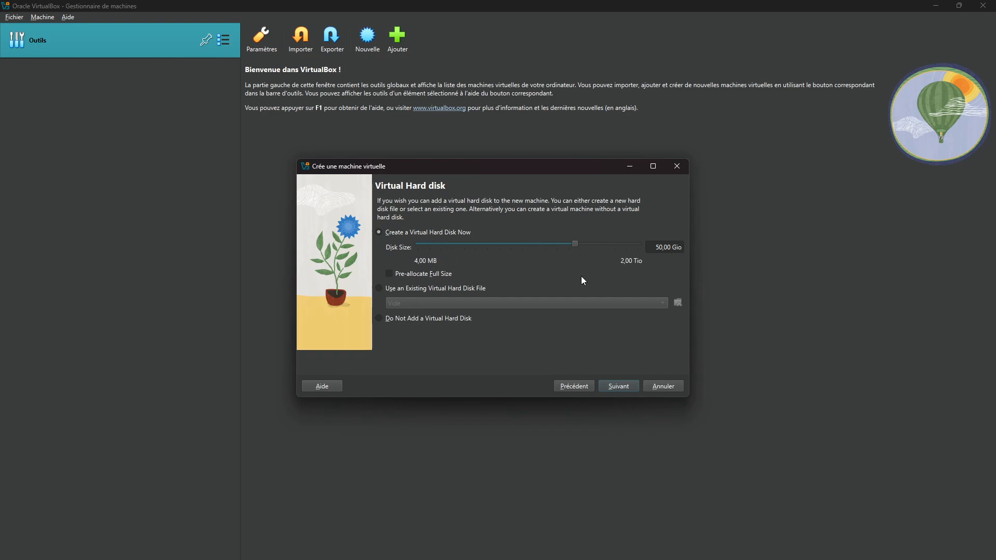
- Accept a new 50 GB virtual hard disk and finish creating the virtual machine
{"action": "left_click", "coordinate": [630, 387]}
{"action": "left_click", "coordinate": [630, 388]}
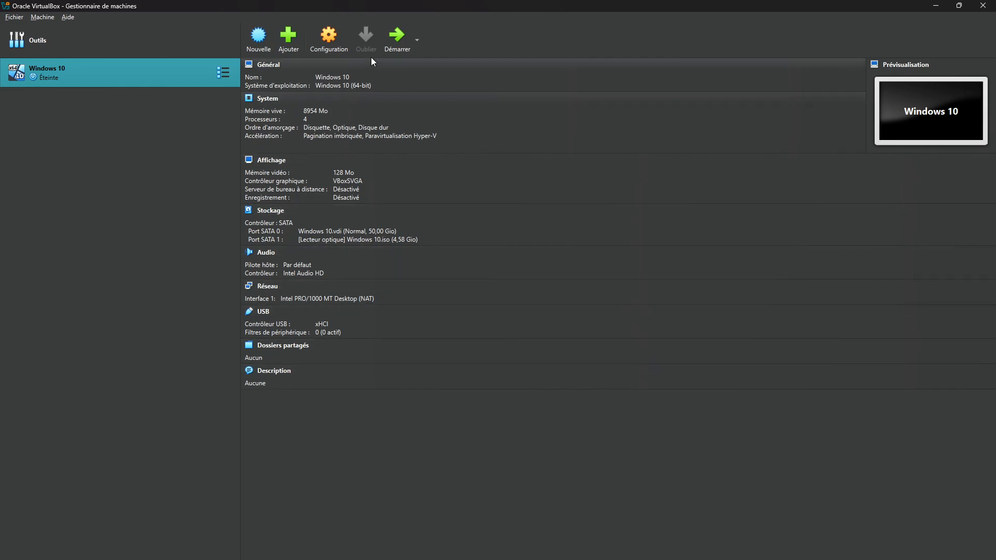
- Start the Windows 10 virtual machine and maximize its window
{"action": "left_click", "coordinate": [393, 45]}
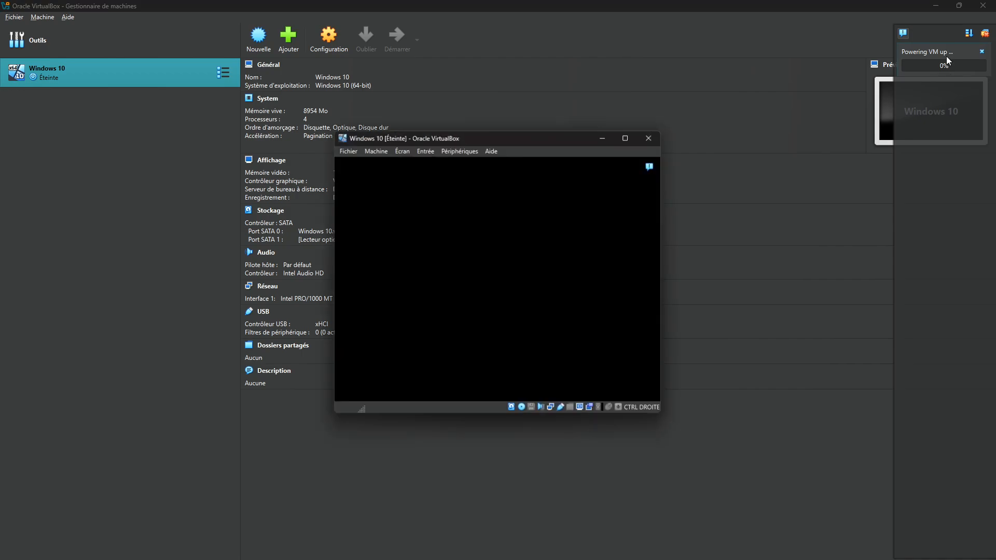
{"action": "left_click", "coordinate": [628, 136]}
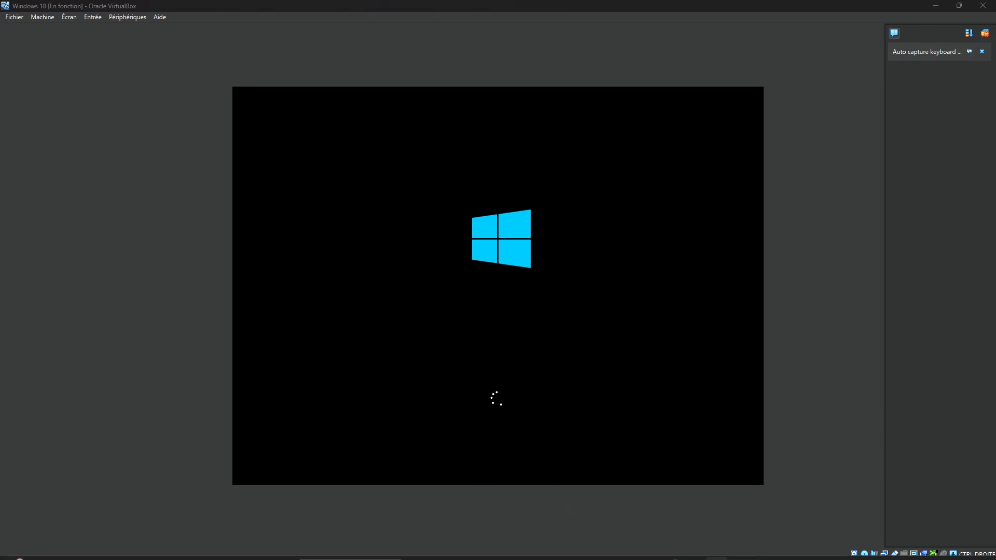
- Decline the mouse capture, keep French for language, format and keyboard, and start the Windows installation
{"action": "left_click", "coordinate": [495, 452]}
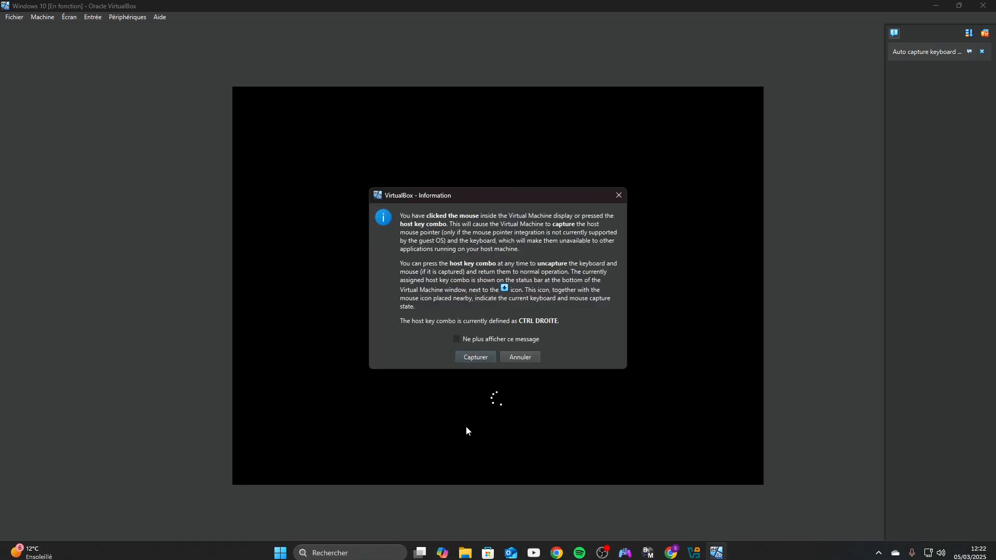
{"action": "left_click", "coordinate": [517, 358]}
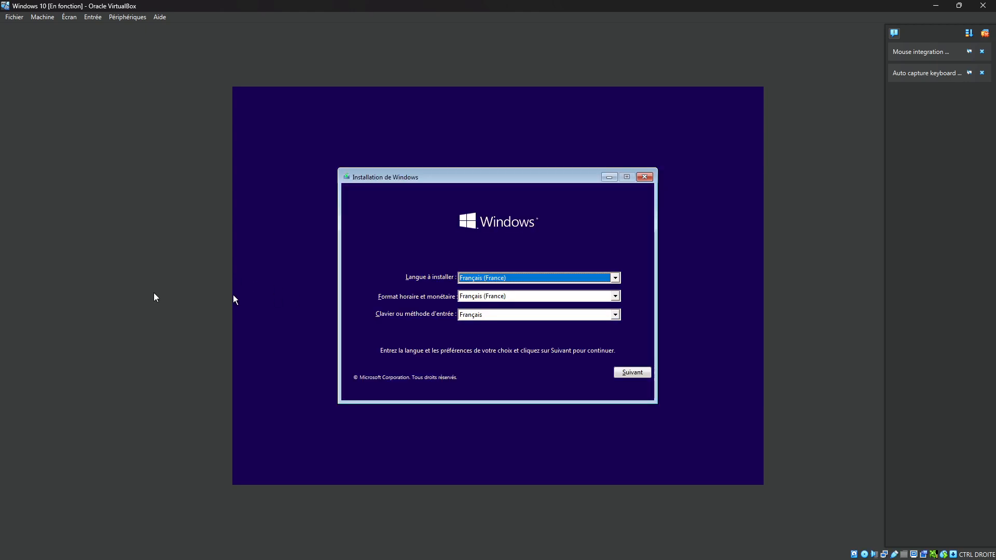
{"action": "left_click", "coordinate": [631, 371]}
{"action": "left_click", "coordinate": [484, 285]}
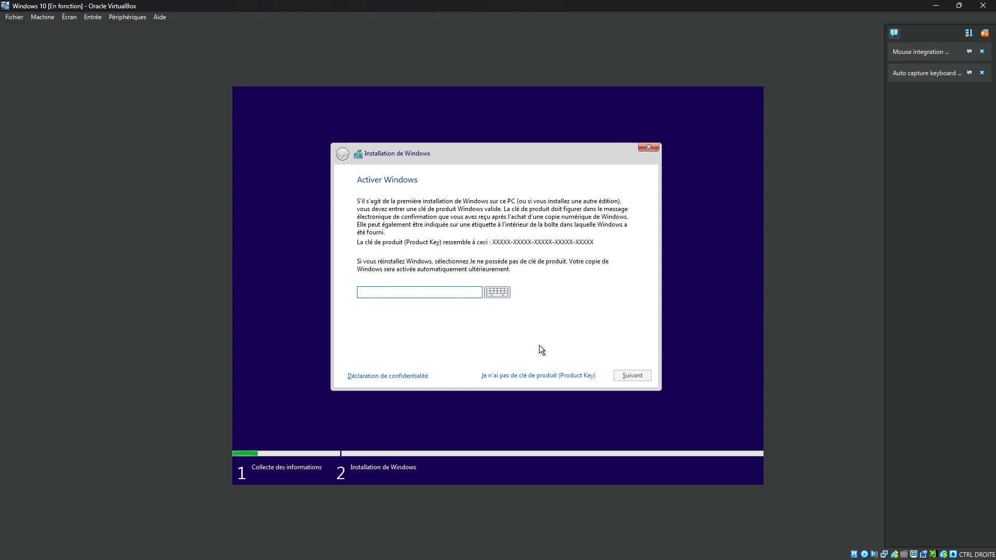
- Skip the product key entry and select Windows 10 Professionnel as the operating system to install
{"action": "left_click", "coordinate": [516, 377]}
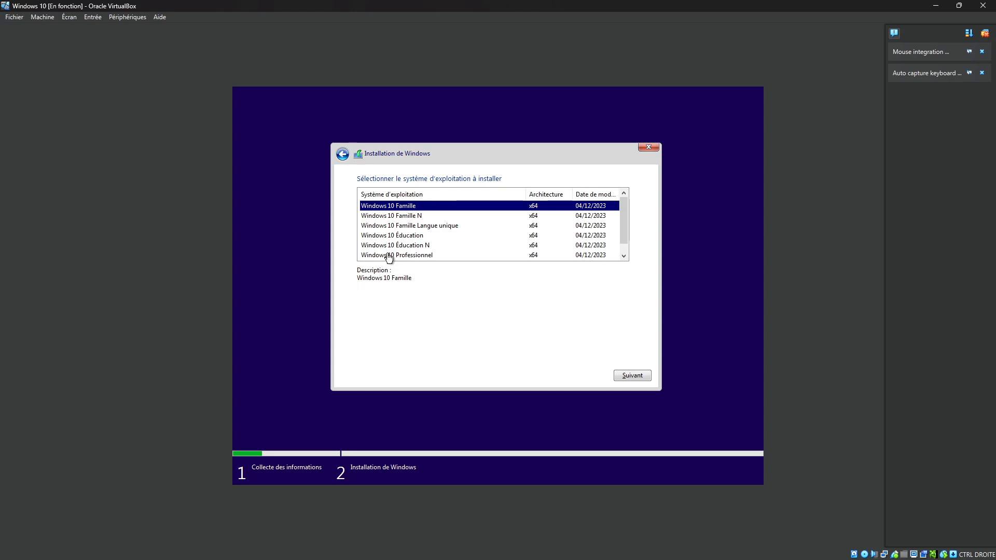
{"action": "left_click", "coordinate": [389, 255]}
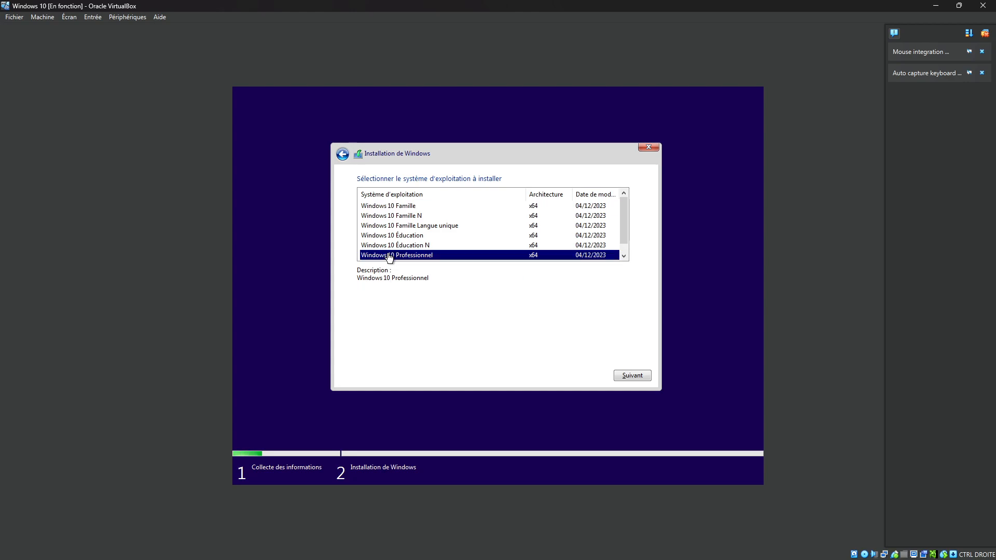
{"action": "left_click", "coordinate": [631, 376]}
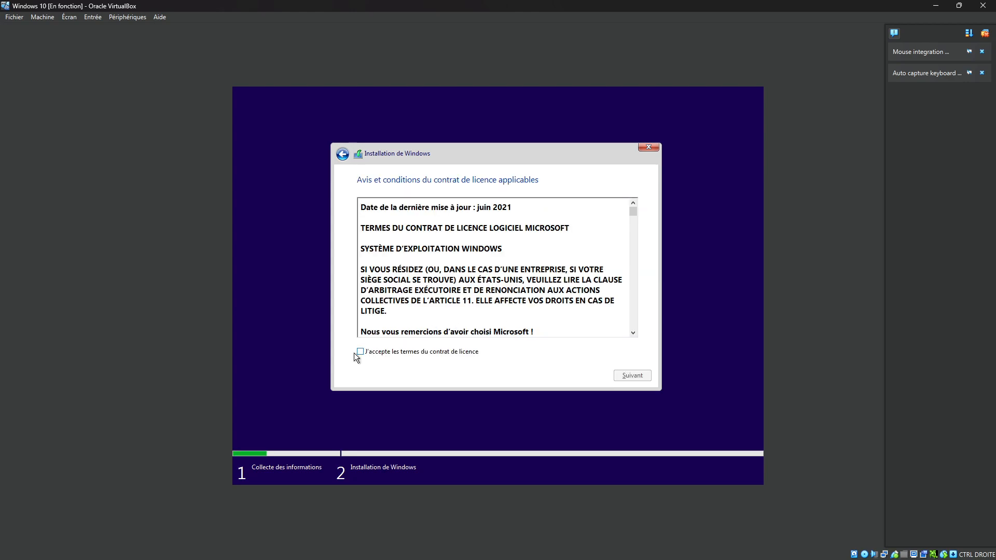
- Accept the licence terms and run a custom installation on the unallocated space of Lecteur 0
{"action": "left_click", "coordinate": [360, 353]}
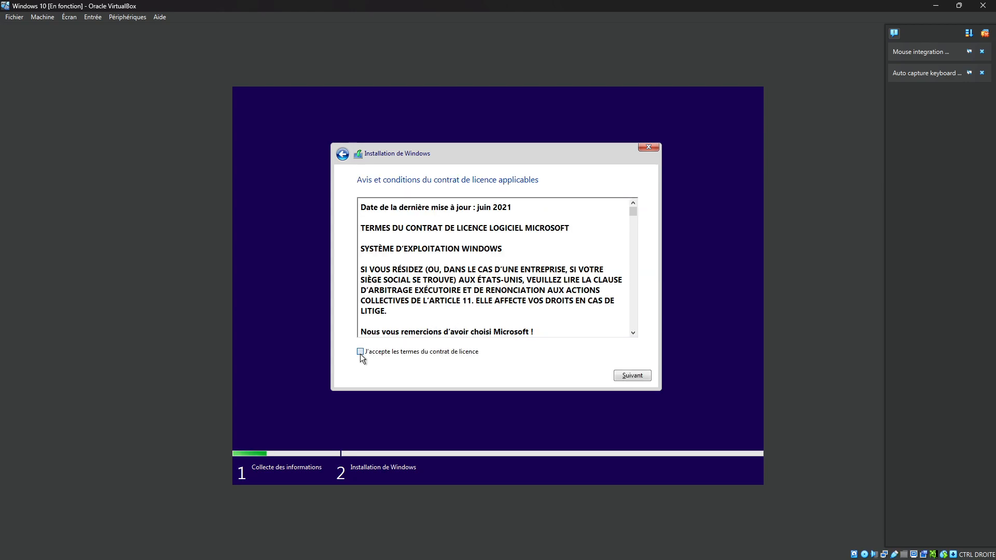
{"action": "left_click", "coordinate": [629, 378]}
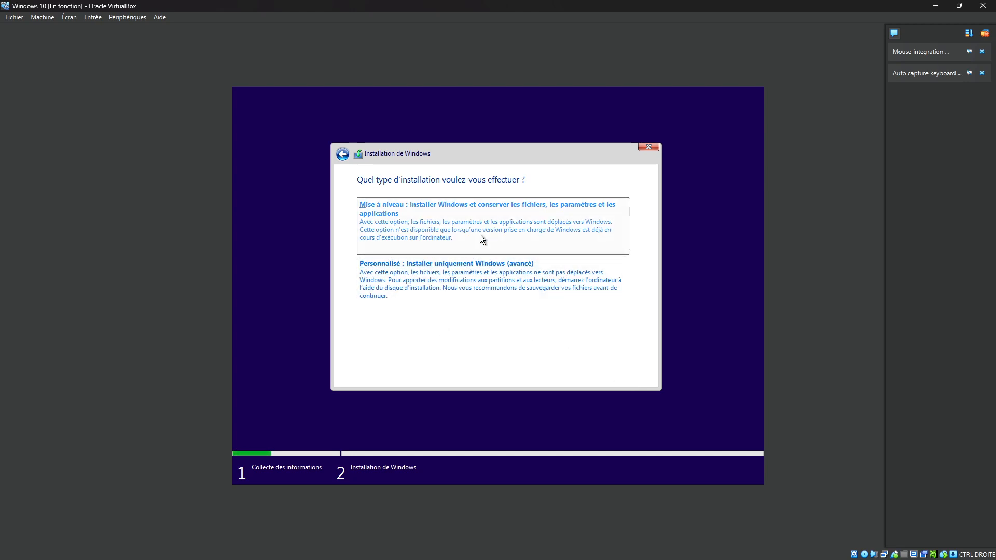
{"action": "left_click", "coordinate": [461, 269]}
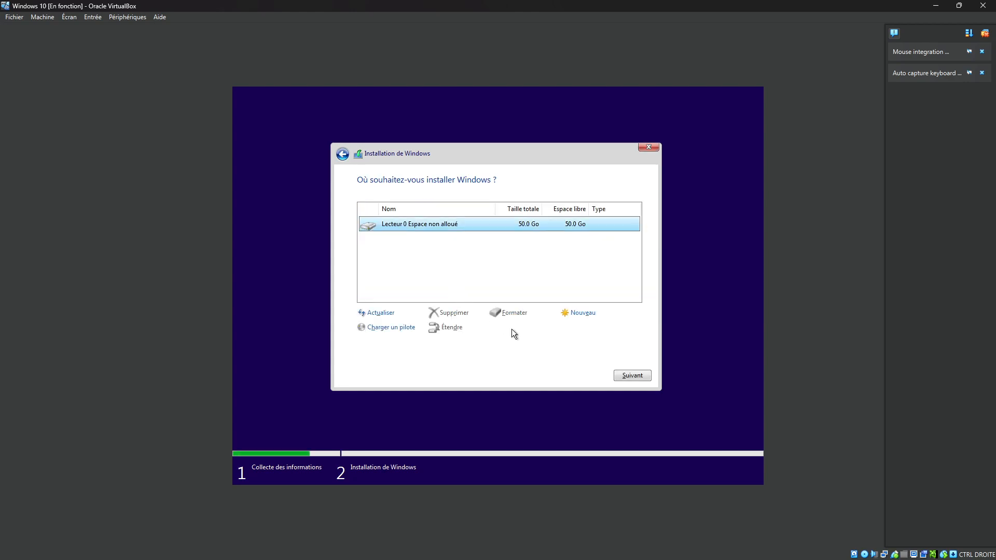
{"action": "left_click", "coordinate": [636, 375]}
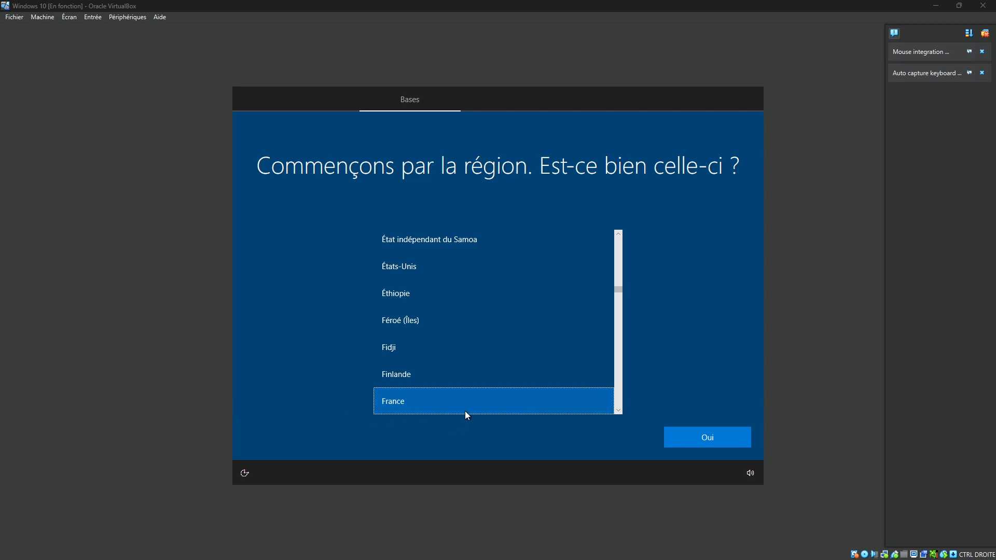
- Confirm France as the region and Français as the keyboard layout, without adding a second layout
{"action": "left_click", "coordinate": [710, 438]}
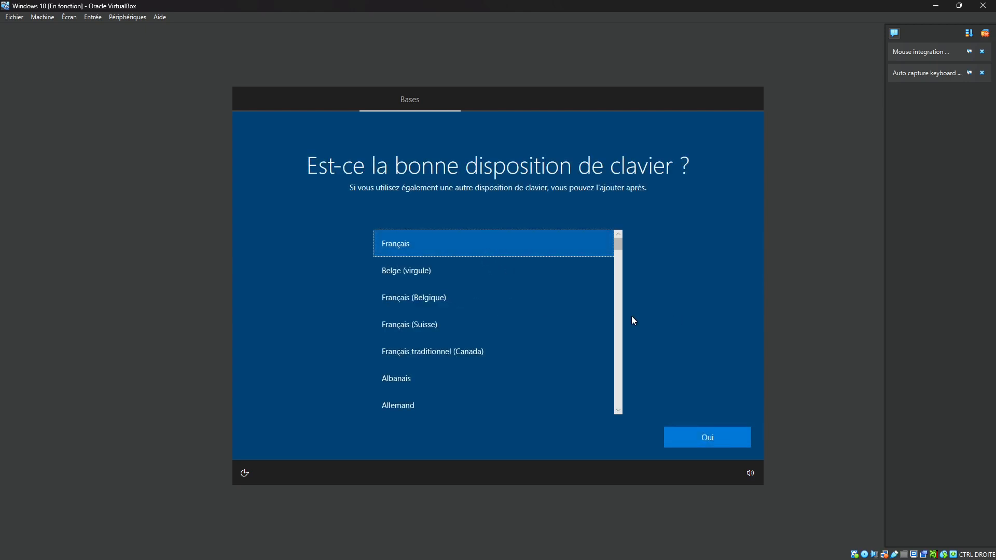
{"action": "left_click", "coordinate": [707, 433]}
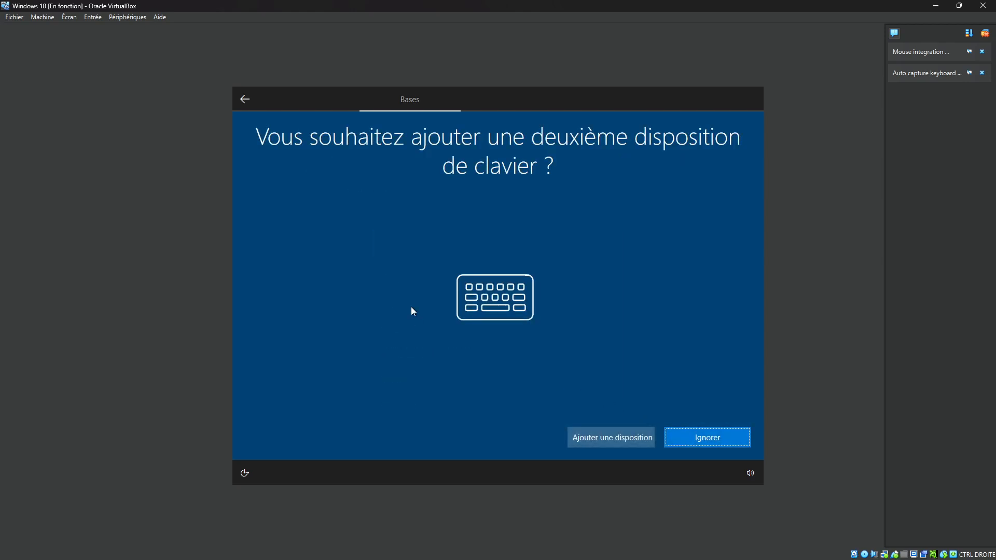
{"action": "left_click", "coordinate": [687, 442]}
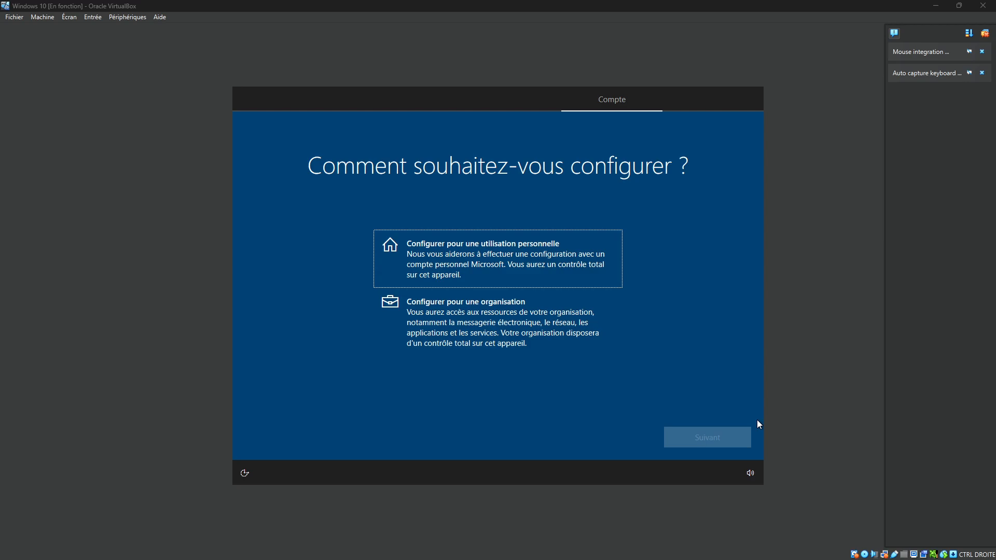
- Set up Windows for personal use and sign in to the Microsoft account with the emailed security code
{"action": "left_click", "coordinate": [563, 262]}
{"action": "left_click", "coordinate": [731, 433]}
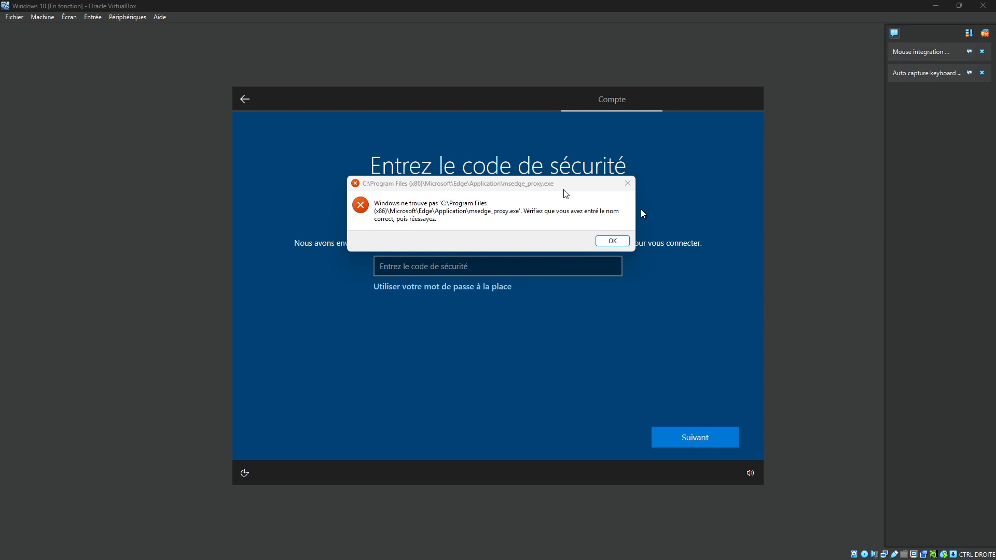
{"action": "left_click", "coordinate": [401, 266]}
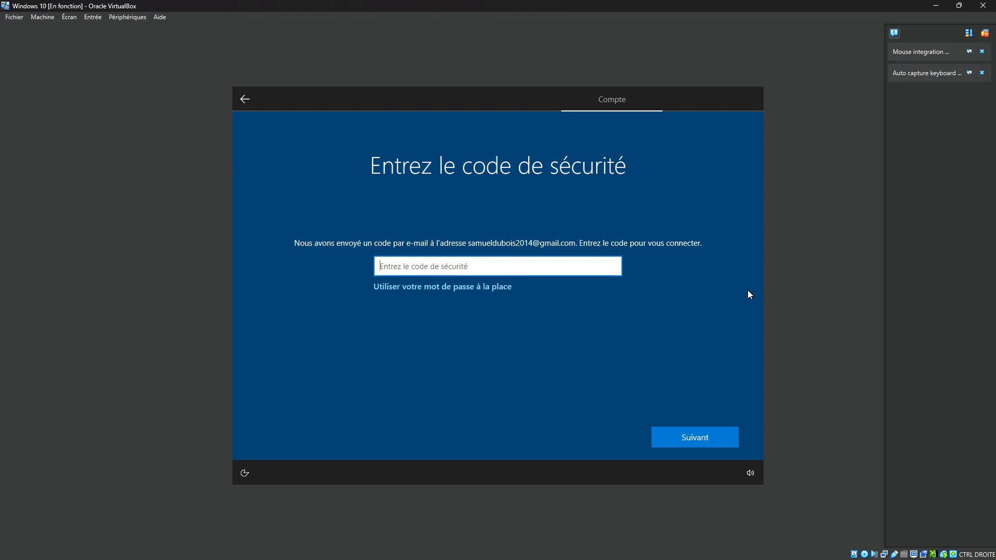
{"action": "key", "text": "alt+Tab"}
{"action": "key", "text": "alt+Tab"}
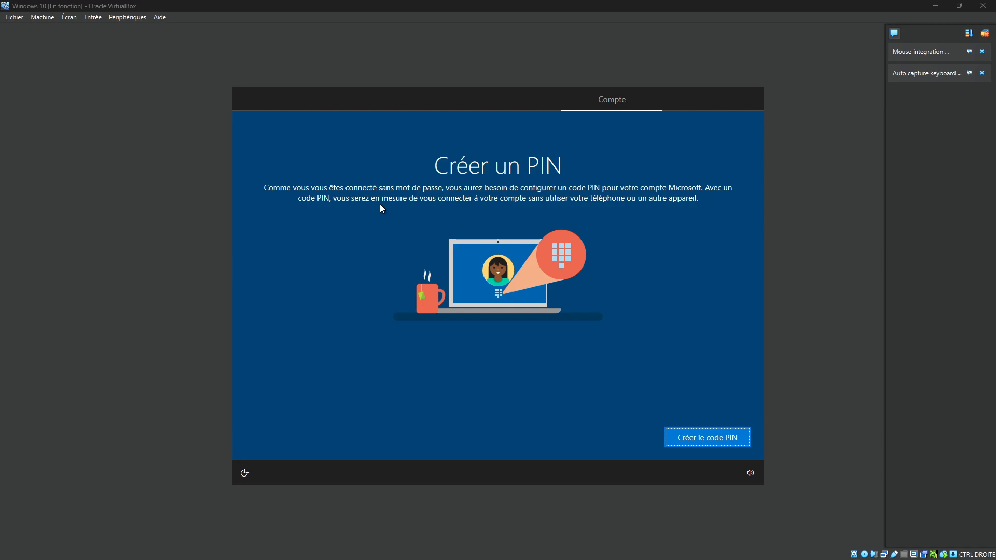
- Create a sign-in PIN for the account, entering and confirming the PIN
{"action": "left_click", "coordinate": [676, 436]}
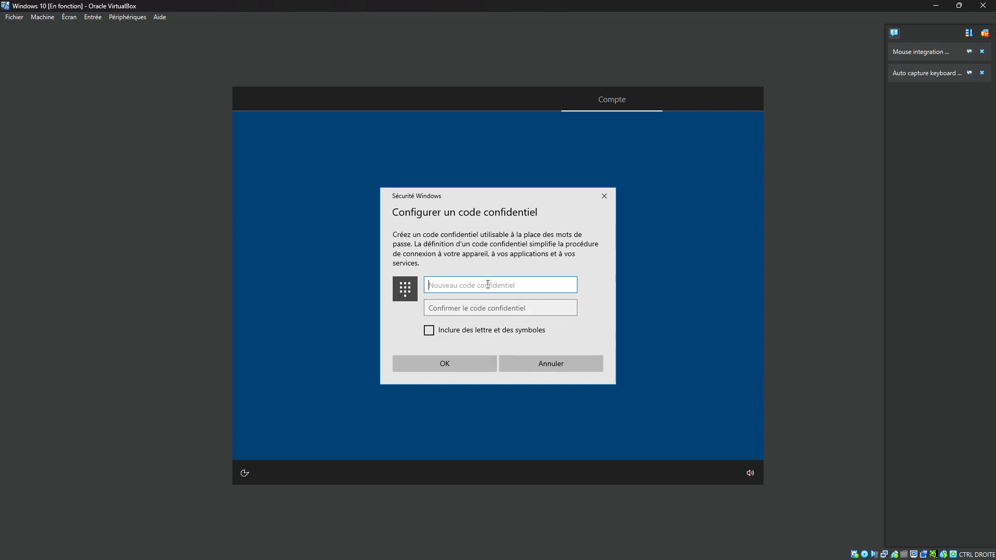
{"action": "type", "text": "1234"}
{"action": "left_click", "coordinate": [481, 303]}
{"action": "type", "text": "1234"}
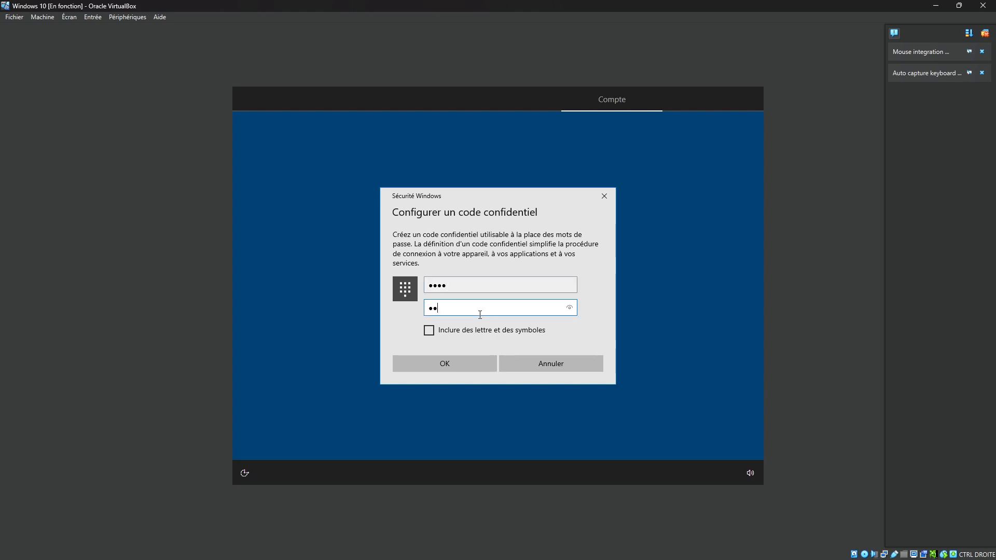
{"action": "left_click", "coordinate": [437, 363]}
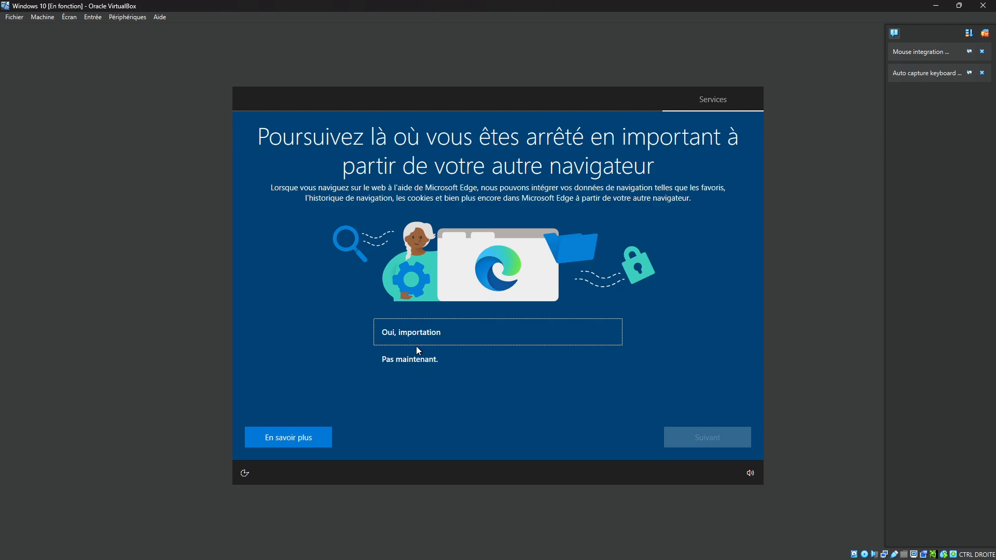
- Decline importing data from another browser and accept Jeu as the intended use of the device
{"action": "left_click", "coordinate": [415, 359]}
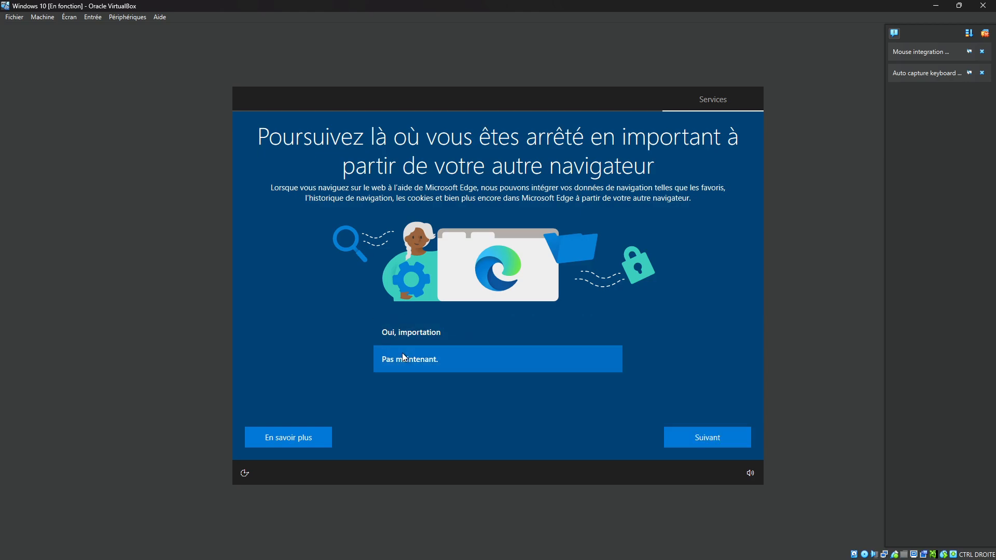
{"action": "left_click", "coordinate": [693, 434]}
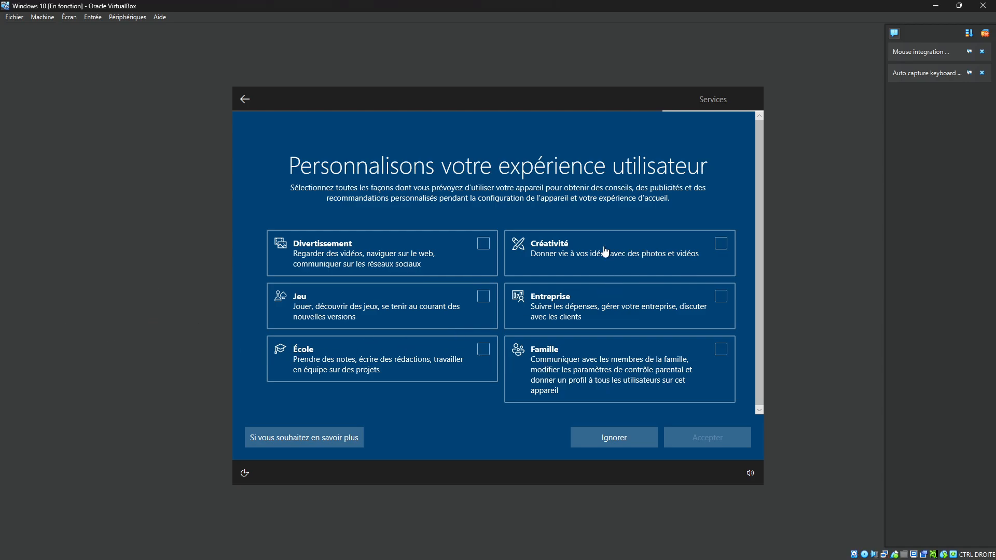
{"action": "left_click", "coordinate": [481, 310]}
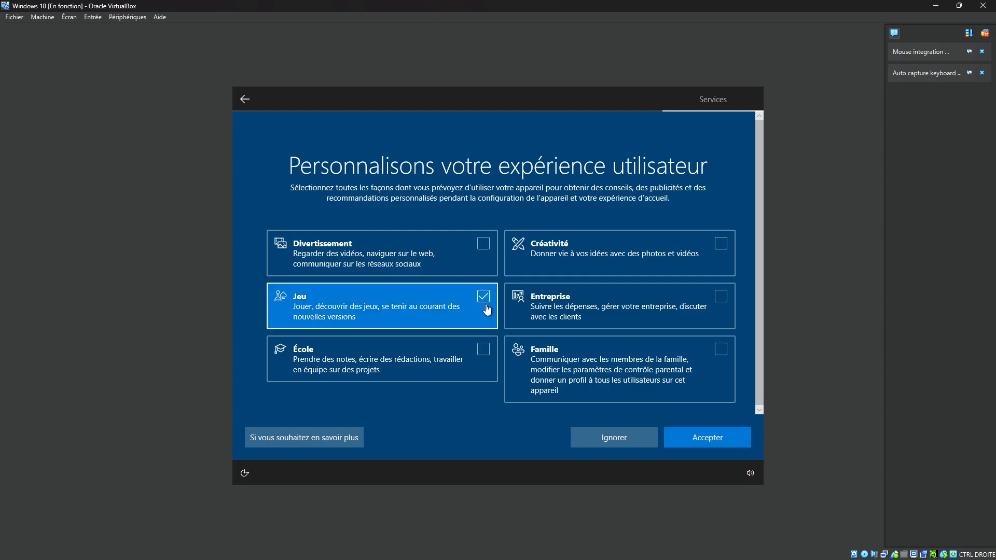
{"action": "left_click", "coordinate": [719, 441]}
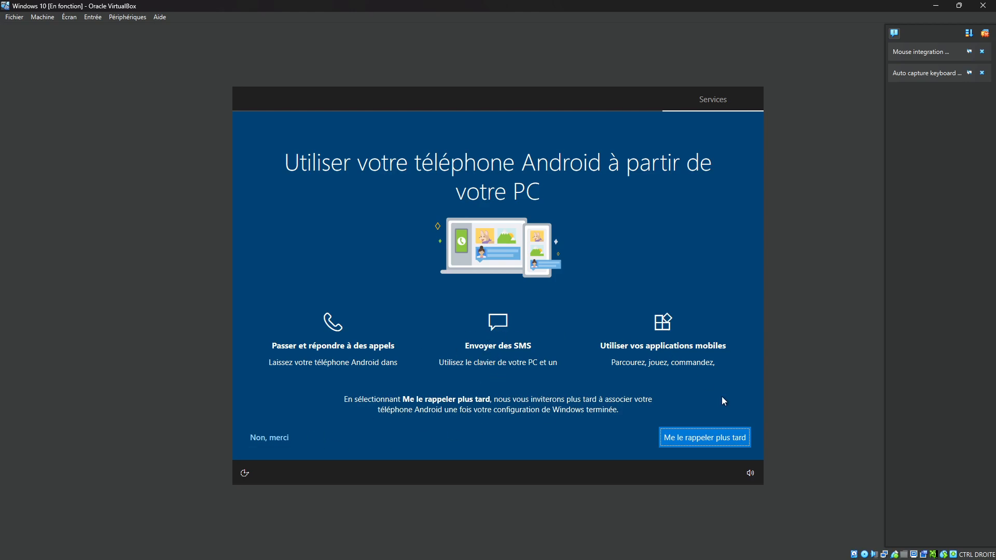
- Postpone linking an Android phone and choose not to back up files to OneDrive
{"action": "left_click", "coordinate": [713, 440]}
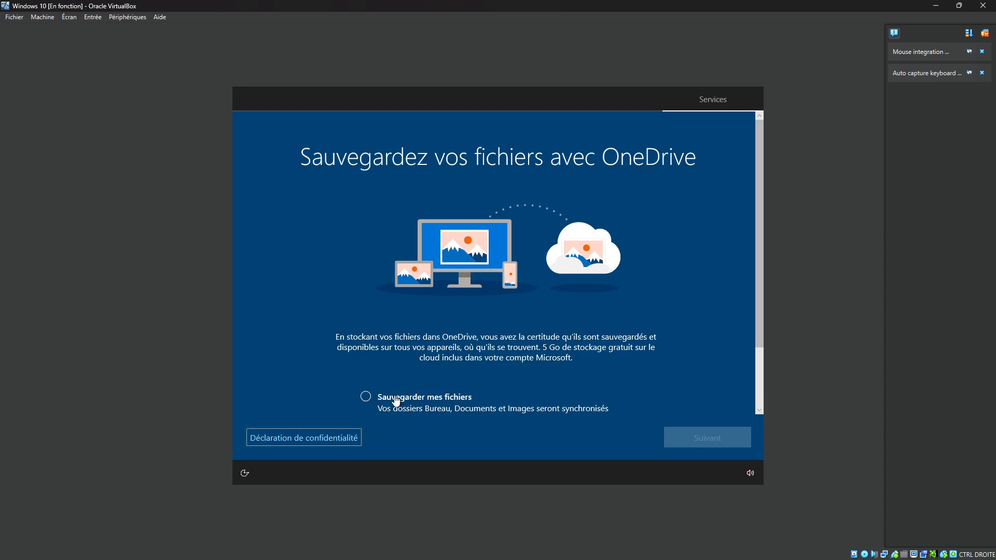
{"action": "left_click", "coordinate": [365, 398]}
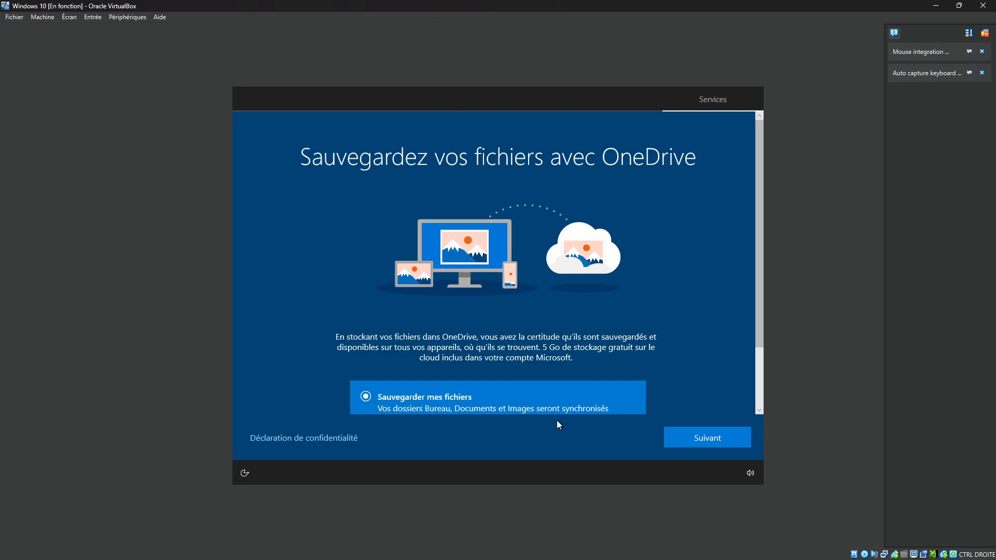
{"action": "scroll", "coordinate": [518, 392], "scroll_direction": "down", "scroll_amount": 2}
{"action": "left_click", "coordinate": [381, 383]}
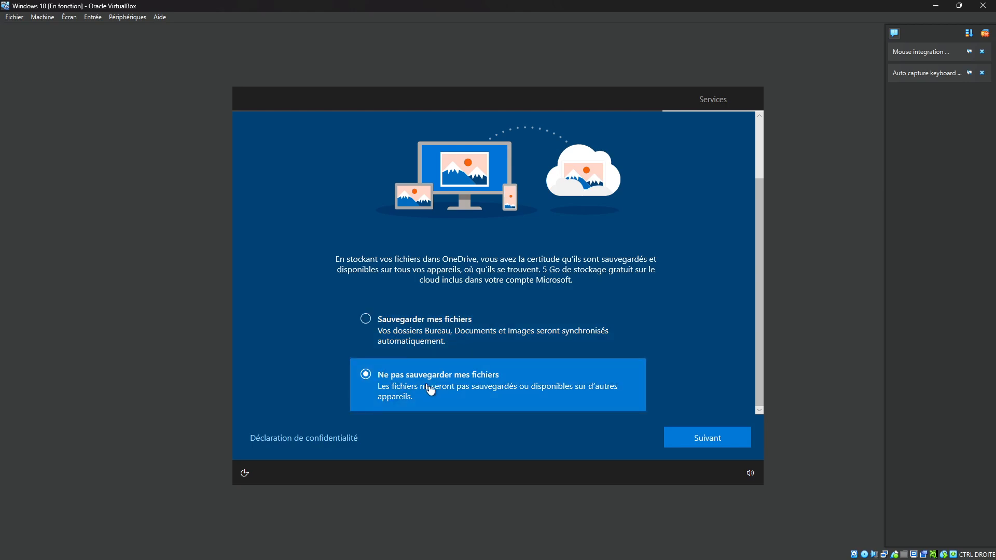
{"action": "left_click", "coordinate": [696, 435]}
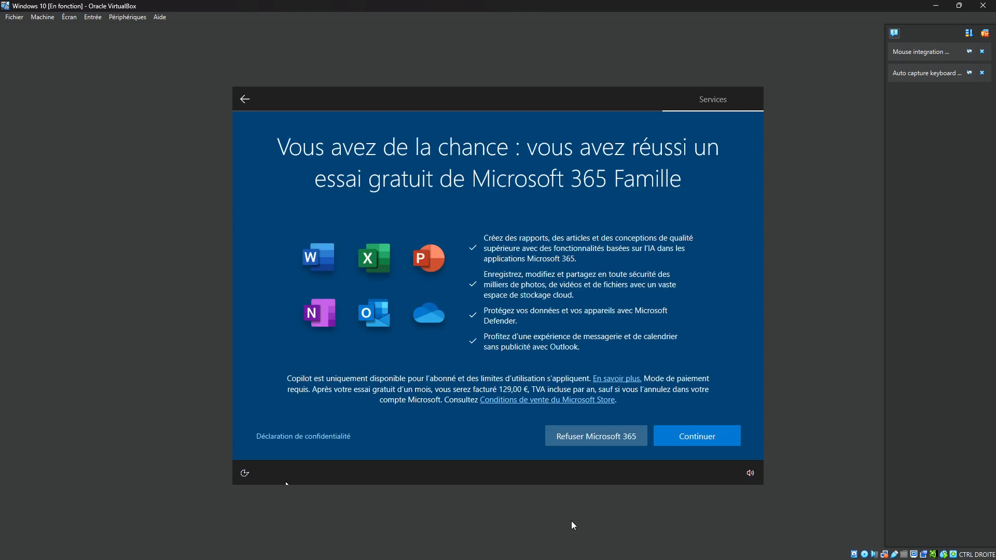
- Decline the Microsoft 365, Microsoft 365 Basic, PC Game Pass and Cortana offers to finish the Windows setup
{"action": "left_click", "coordinate": [600, 439]}
{"action": "left_click", "coordinate": [601, 439]}
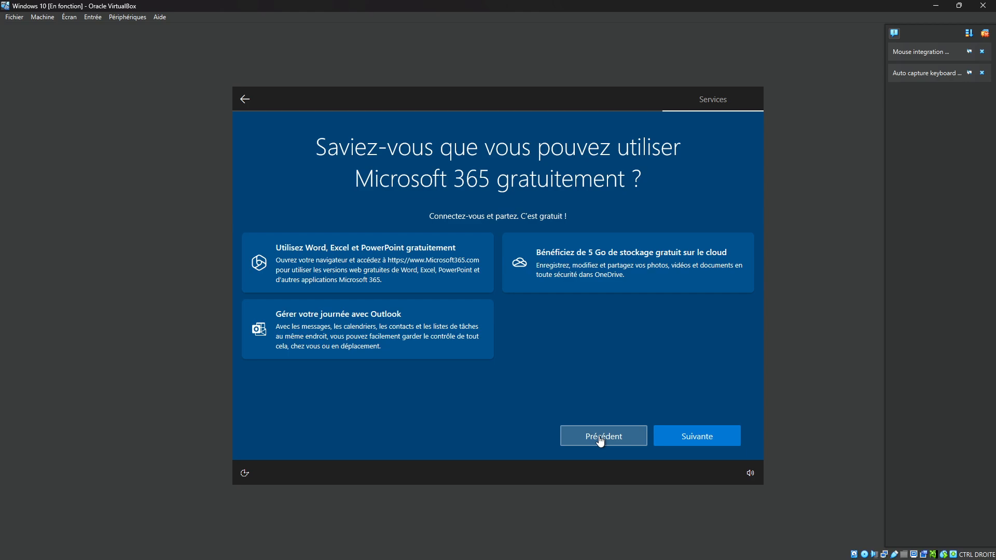
{"action": "left_click", "coordinate": [600, 439]}
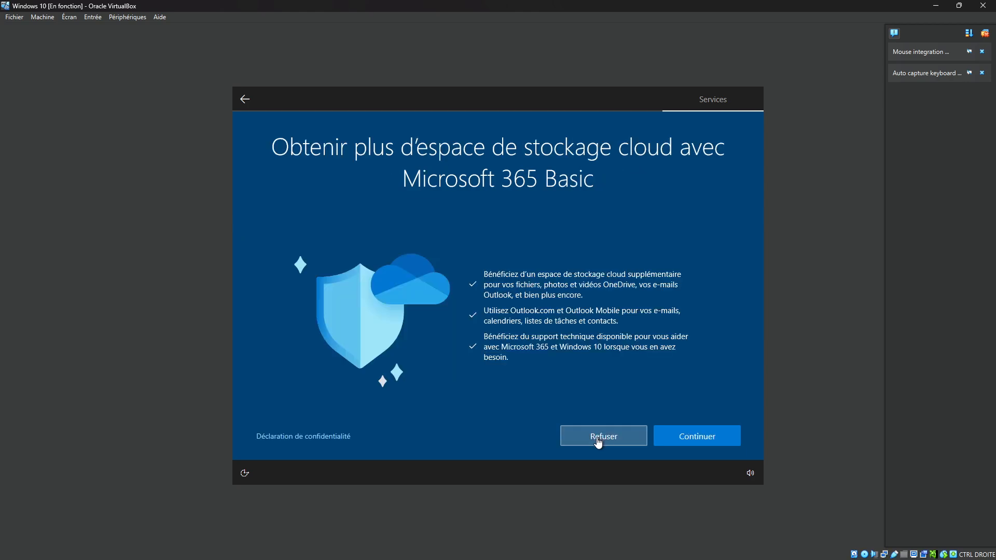
{"action": "left_click", "coordinate": [597, 440]}
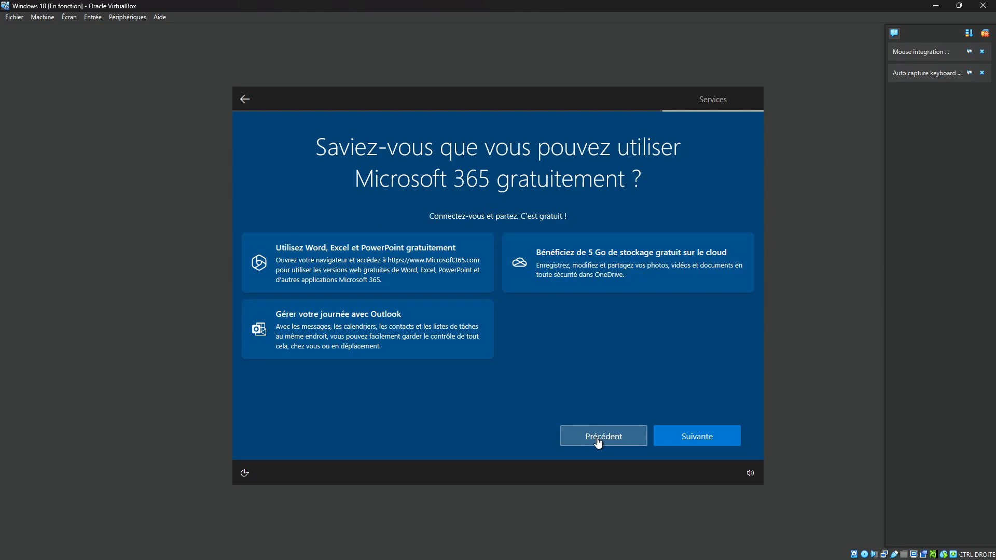
{"action": "left_click", "coordinate": [707, 442]}
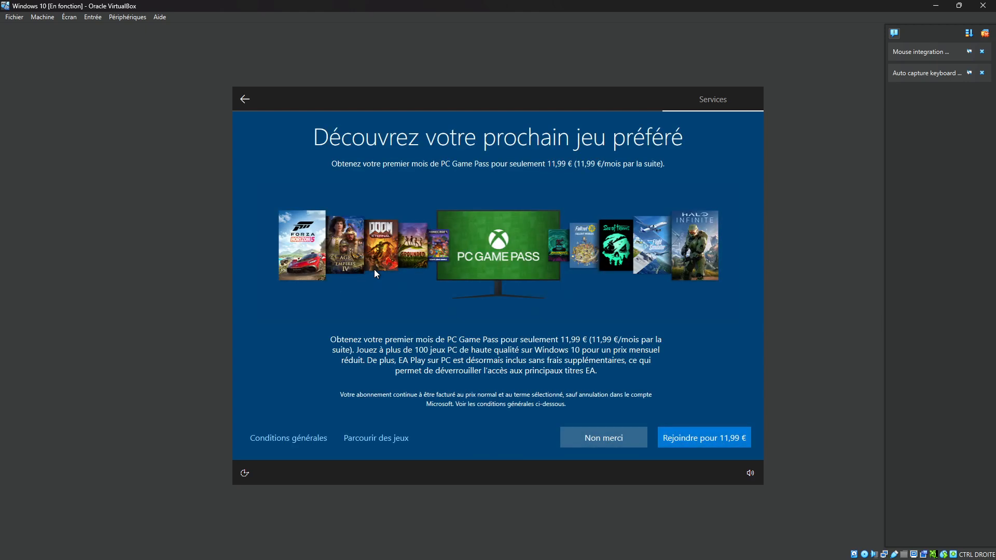
{"action": "left_click", "coordinate": [604, 437]}
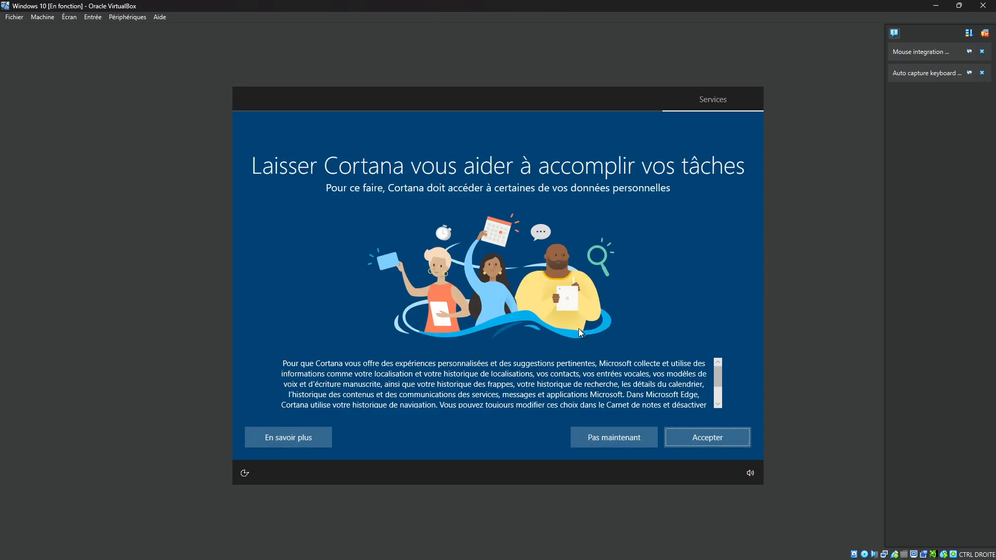
{"action": "left_click", "coordinate": [644, 438]}
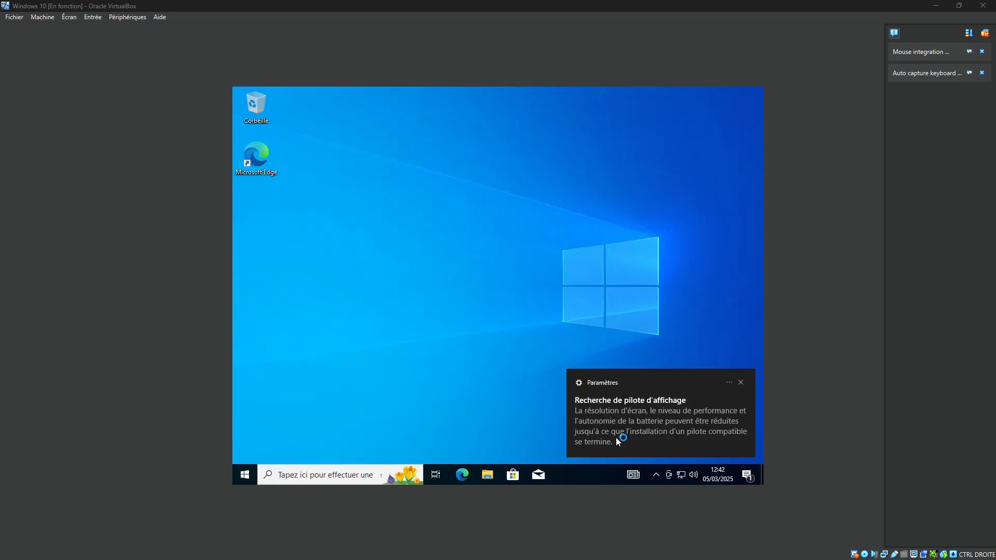
- Open the Settings app in the Windows 10 guest, maximize it and show the Écran page of the Système category
{"action": "left_click", "coordinate": [250, 473]}
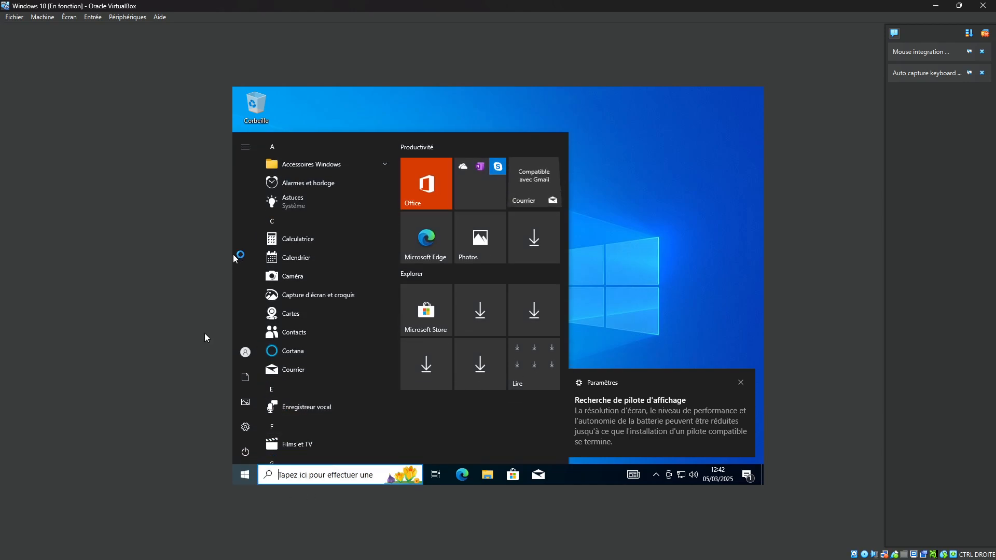
{"action": "left_click", "coordinate": [245, 428]}
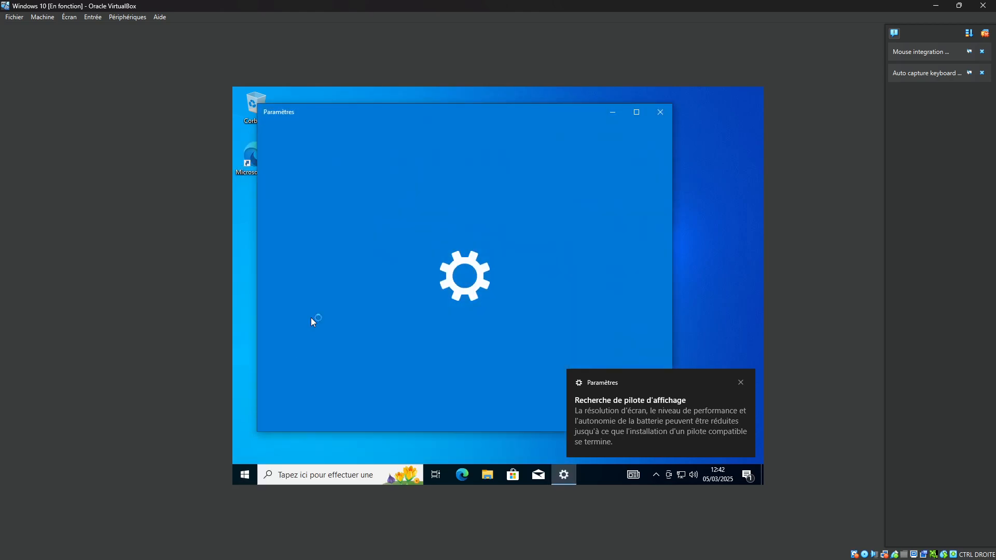
{"action": "left_click", "coordinate": [629, 113]}
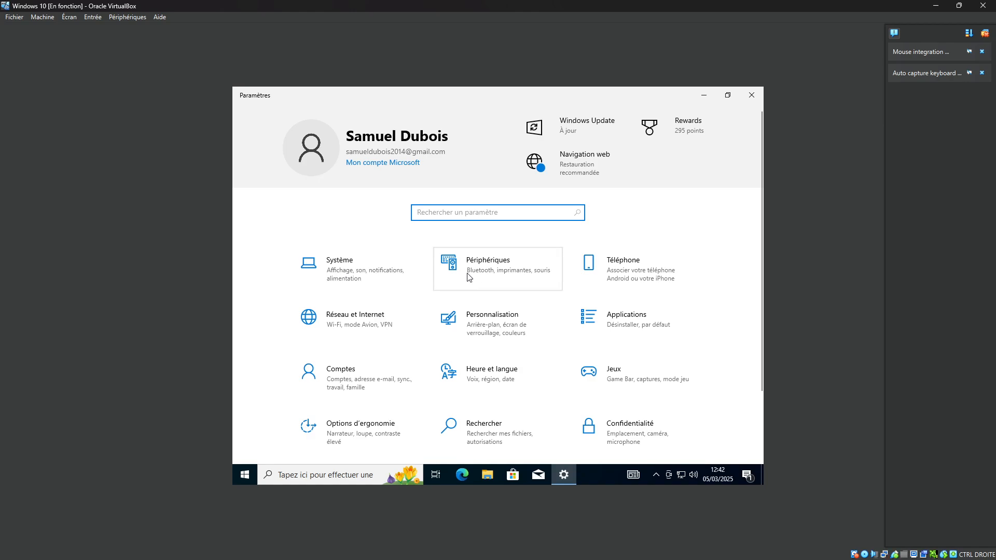
{"action": "left_click", "coordinate": [399, 276]}
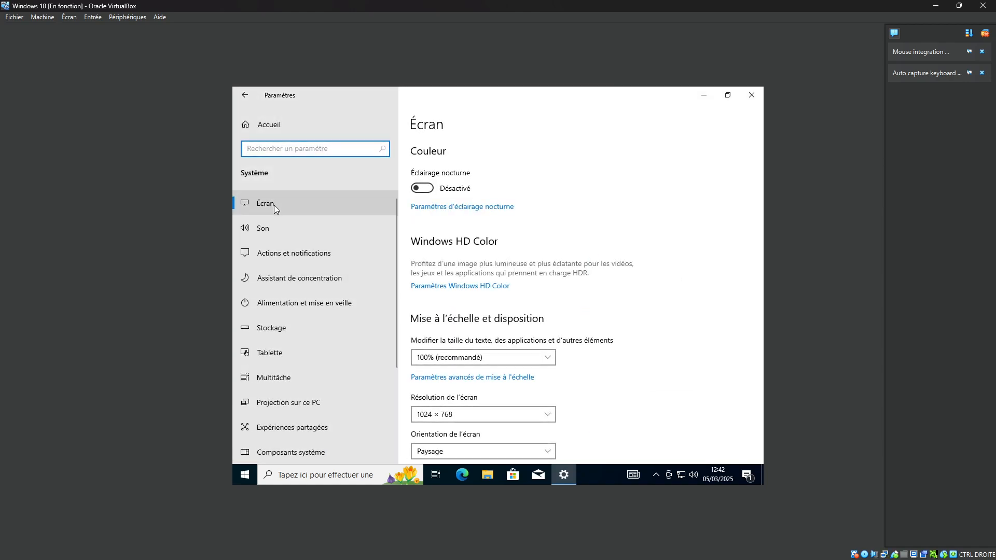
- Set the guest's screen resolution to 1600 × 1200 and keep the new display settings
{"action": "left_click", "coordinate": [457, 414]}
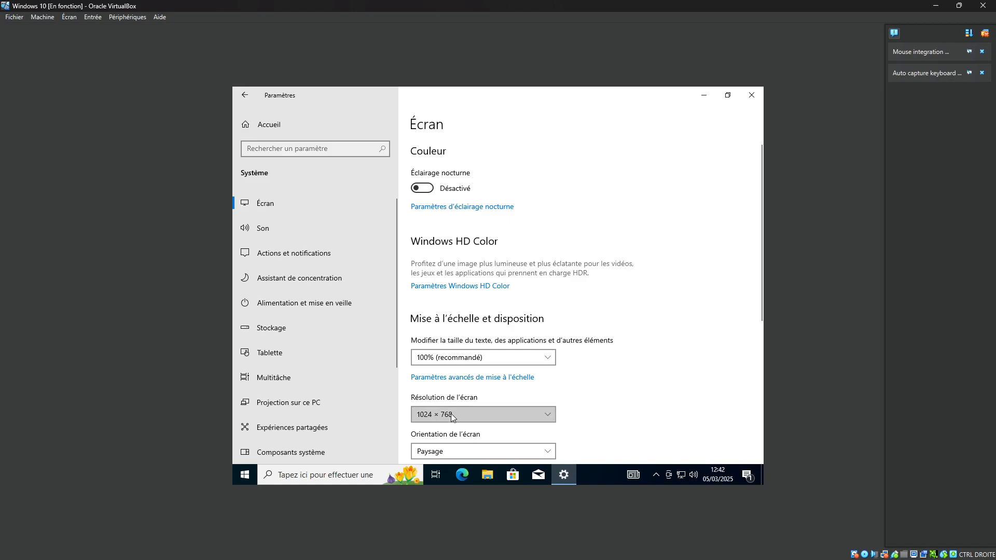
{"action": "left_click", "coordinate": [459, 366]}
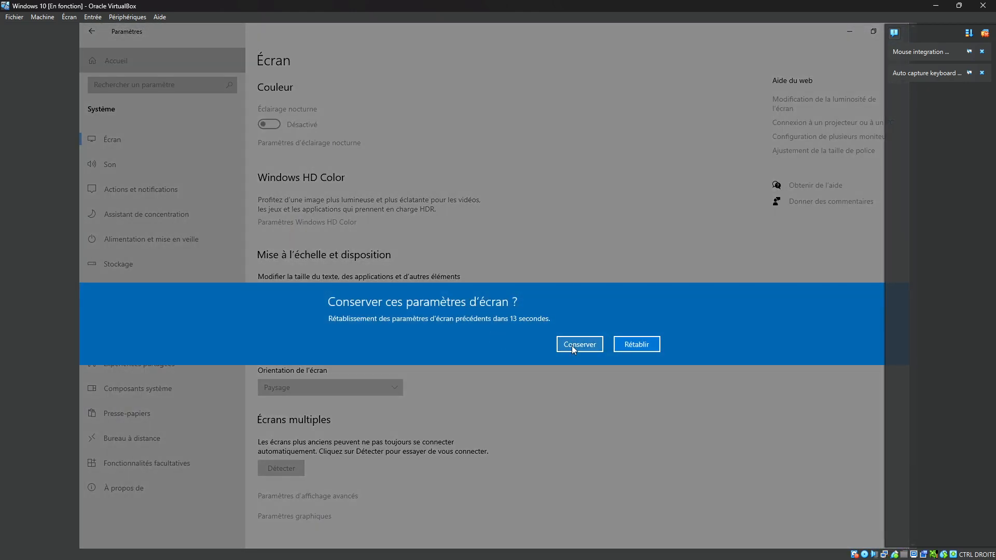
{"action": "left_click", "coordinate": [572, 346]}
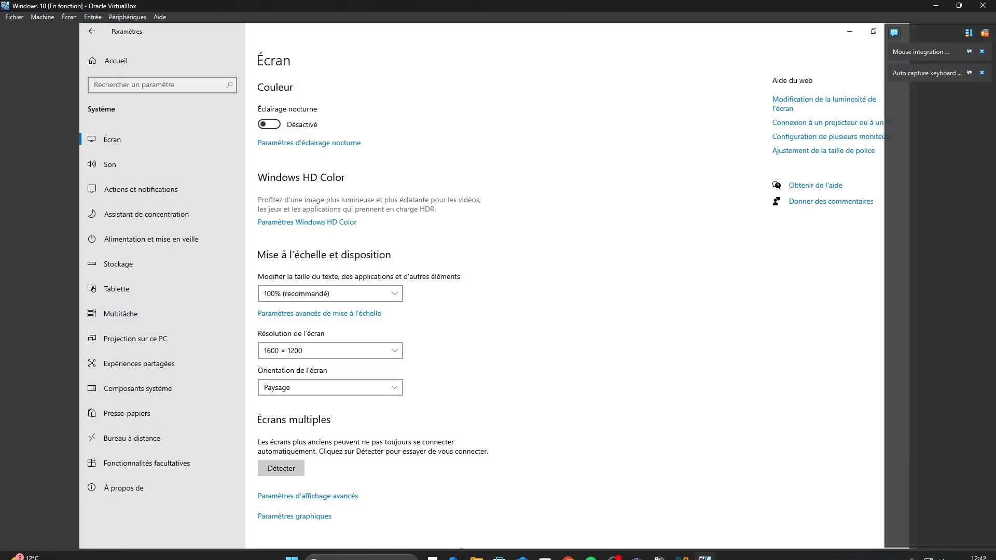
- Set the guest's screen resolution to 1280 × 1024, keep it and check that the guest's taskbar search is reachable
{"action": "left_click", "coordinate": [303, 351]}
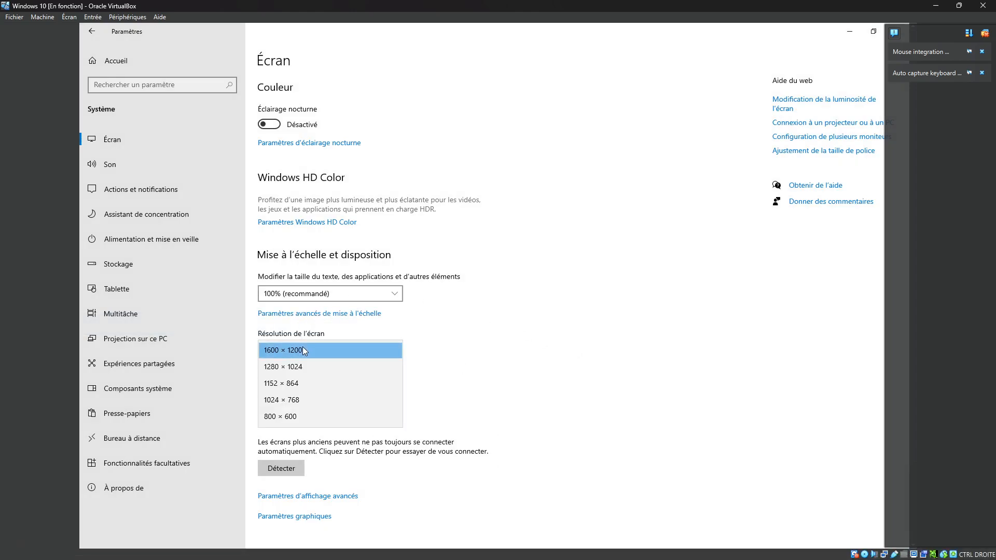
{"action": "left_click", "coordinate": [315, 367]}
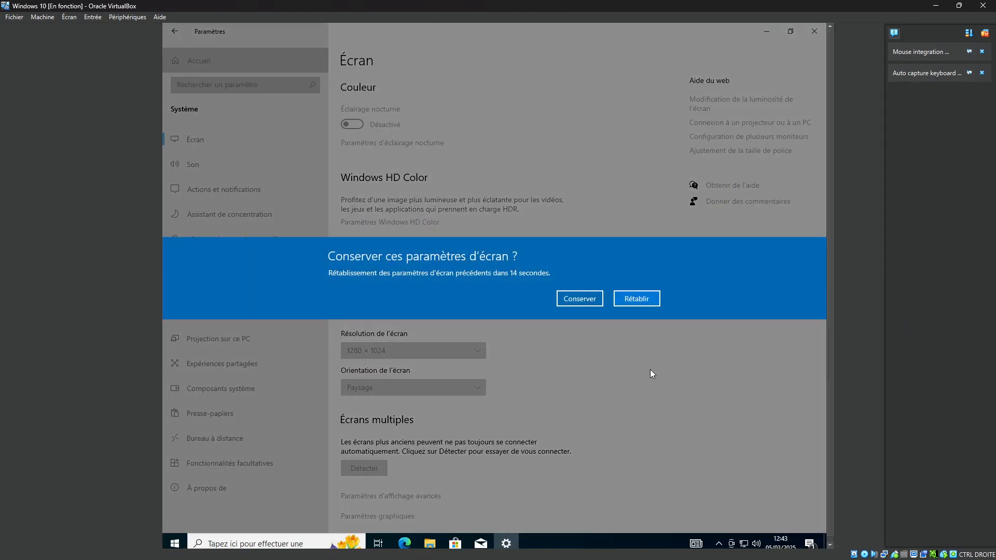
{"action": "left_click", "coordinate": [596, 300]}
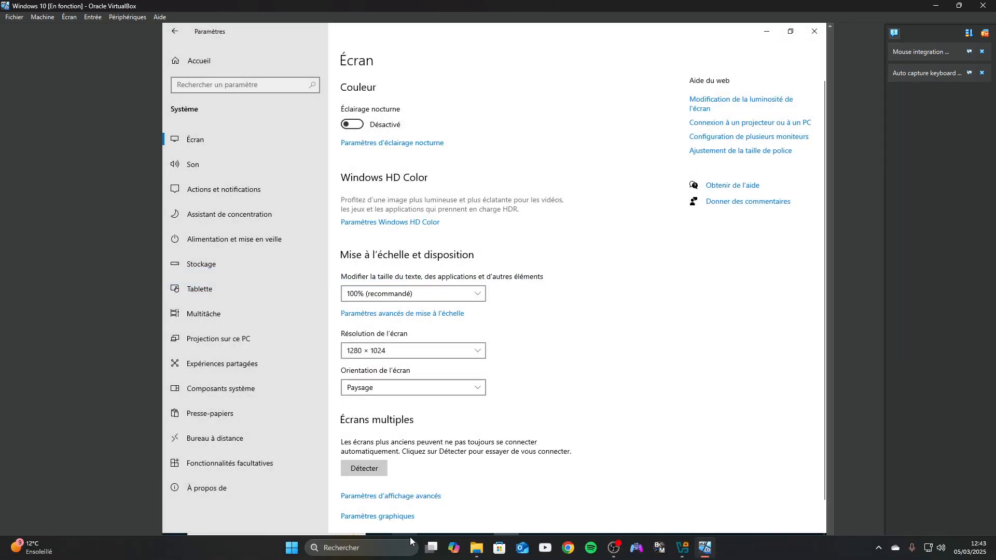
{"action": "left_click", "coordinate": [348, 547]}
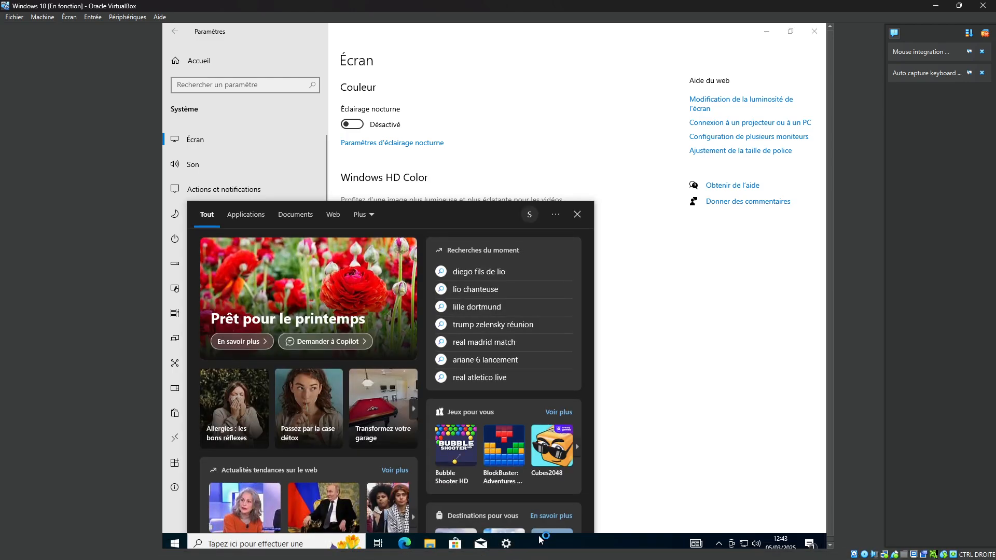
{"action": "left_click", "coordinate": [633, 307]}
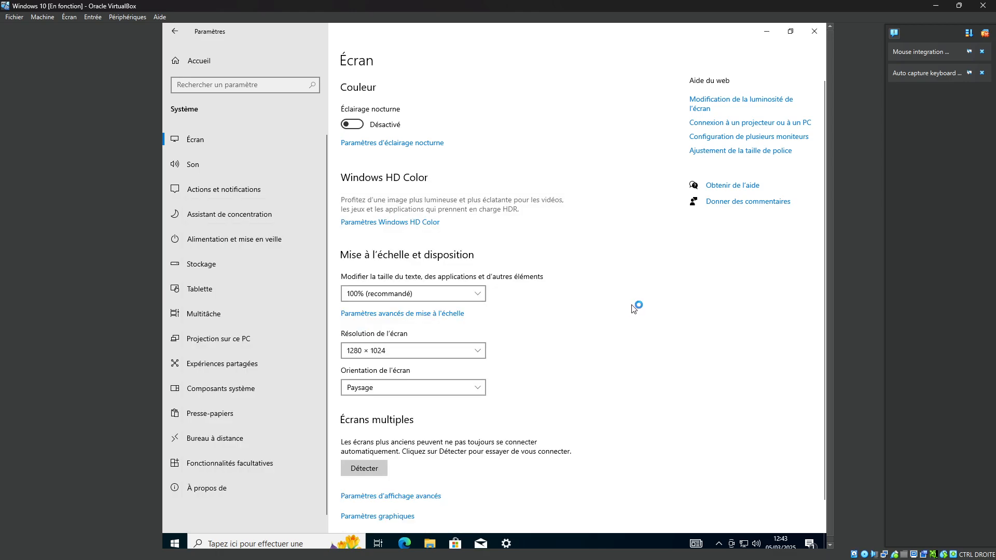
- Set the guest's screen resolution to 1152 × 864 and keep the new display settings
{"action": "left_click", "coordinate": [368, 353]}
{"action": "left_click", "coordinate": [371, 367]}
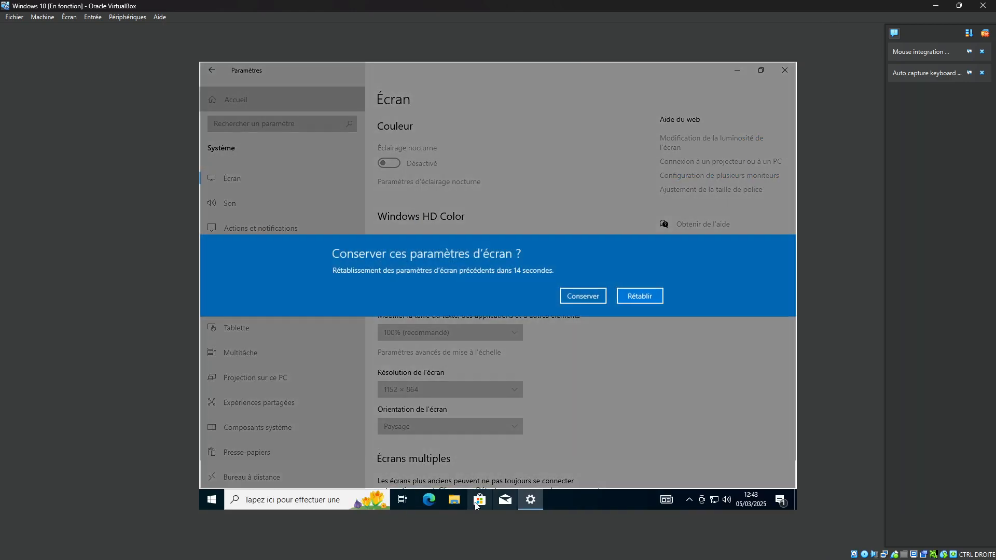
{"action": "left_click", "coordinate": [594, 296]}
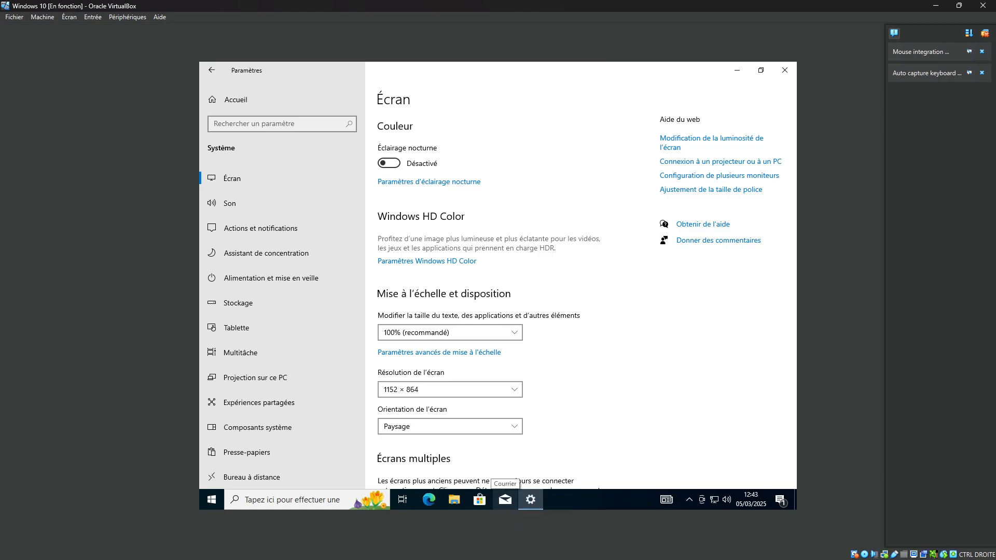
- Dismiss the virtual machine's notification pane and switch the machine window to full-screen mode
{"action": "left_click", "coordinate": [984, 35]}
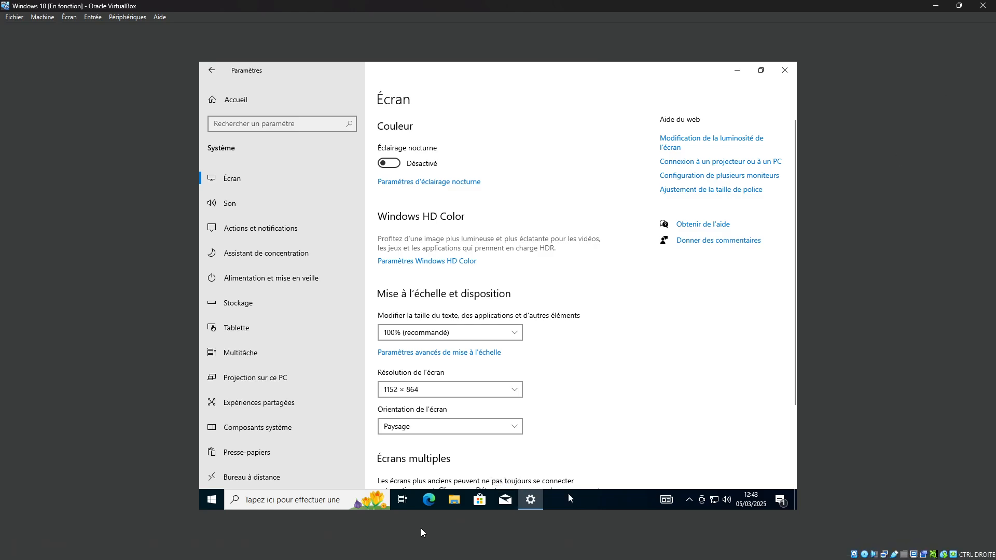
{"action": "left_click", "coordinate": [71, 20]}
{"action": "left_click", "coordinate": [73, 32]}
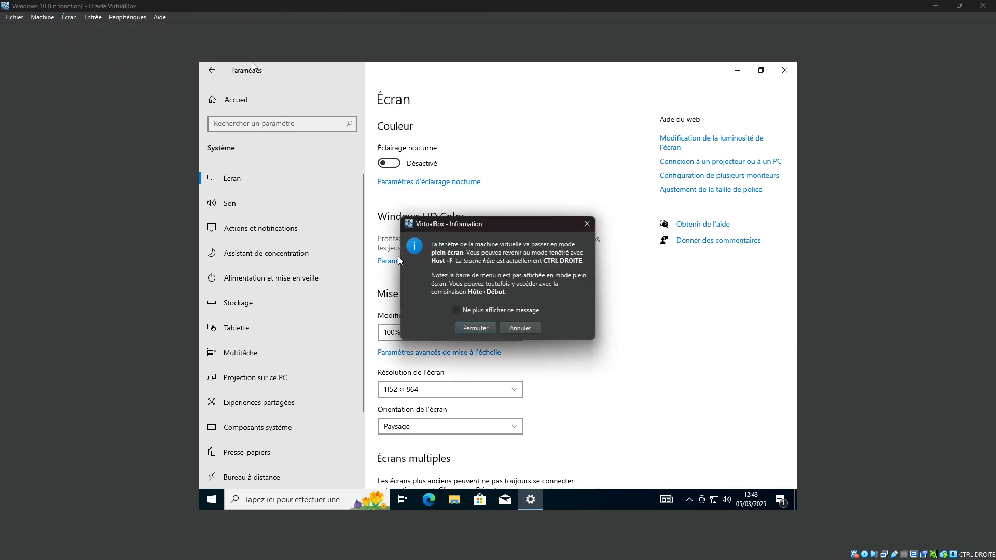
{"action": "left_click", "coordinate": [481, 327]}
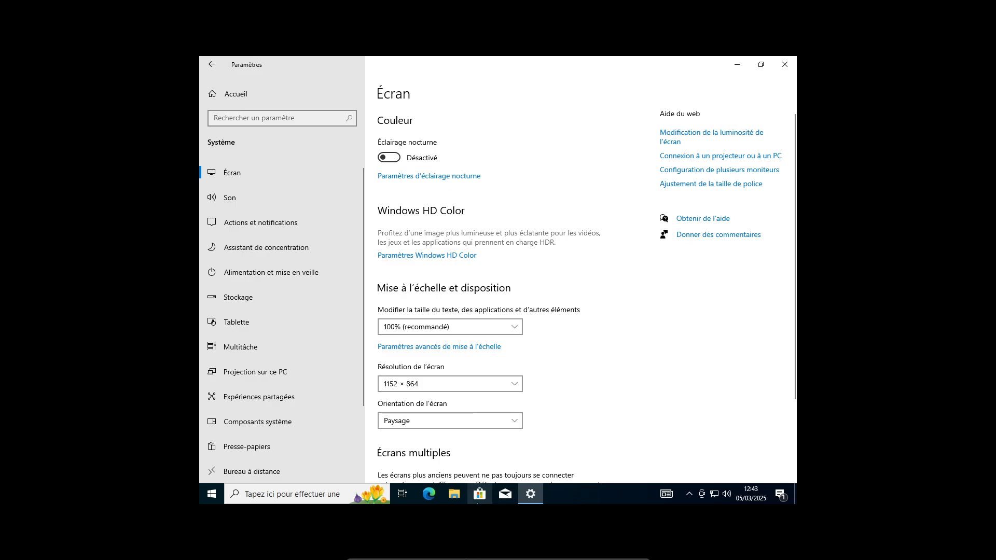
- Enlarge the display scale of virtual screen 1 so the guest fills more of the monitor
{"action": "left_click", "coordinate": [444, 552]}
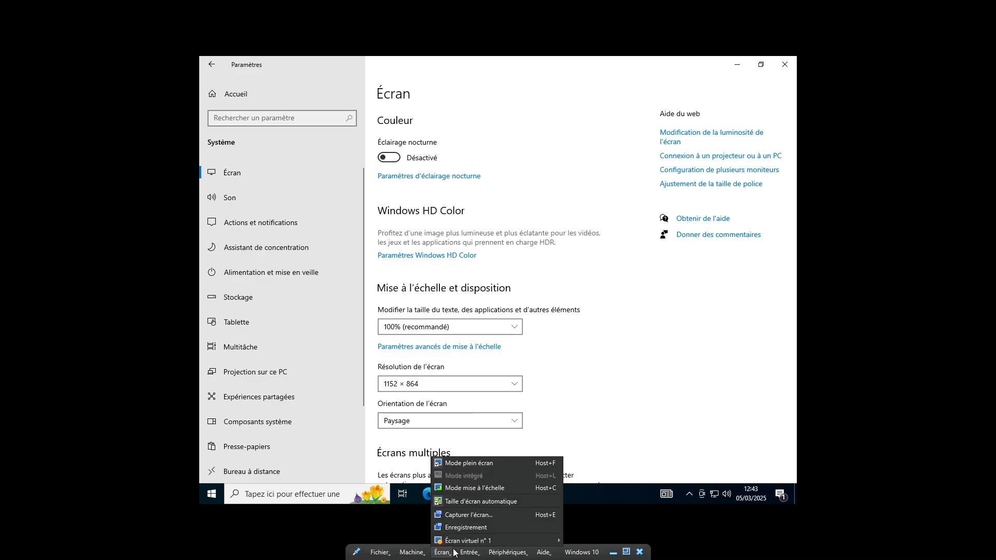
{"action": "mouse_move", "coordinate": [472, 541]}
{"action": "left_click", "coordinate": [621, 505]}
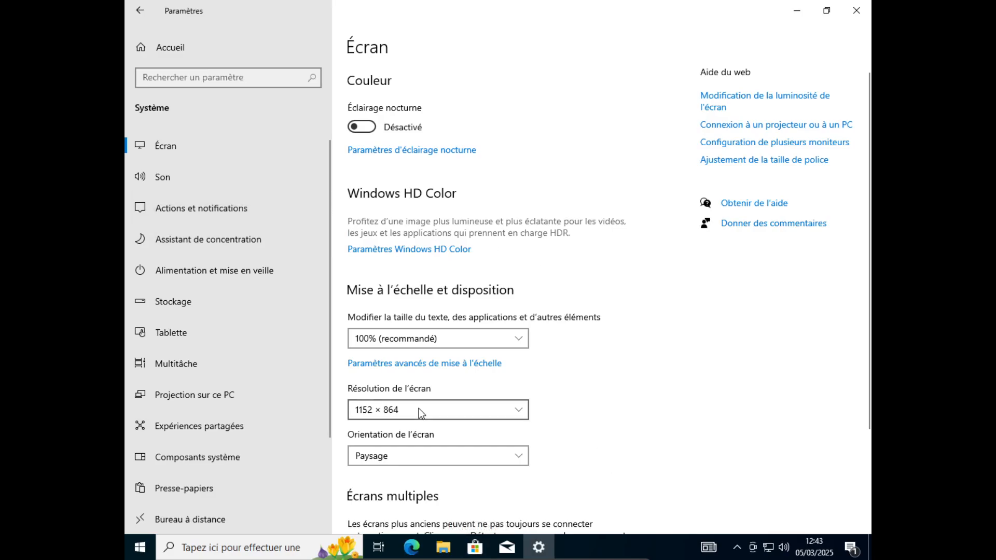
- Return to the Settings home page and close Settings to show the guest's desktop
{"action": "left_click", "coordinate": [140, 10]}
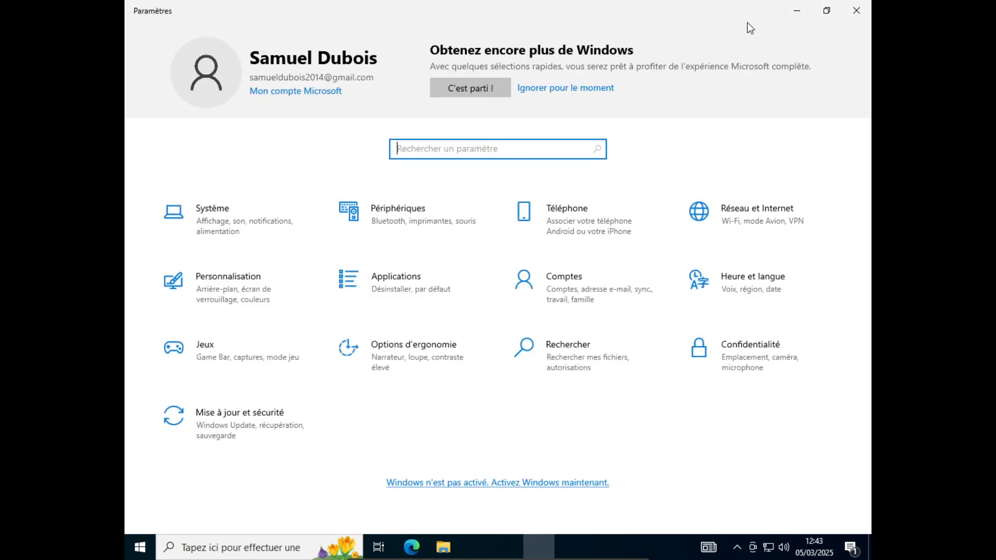
{"action": "left_click", "coordinate": [852, 16]}
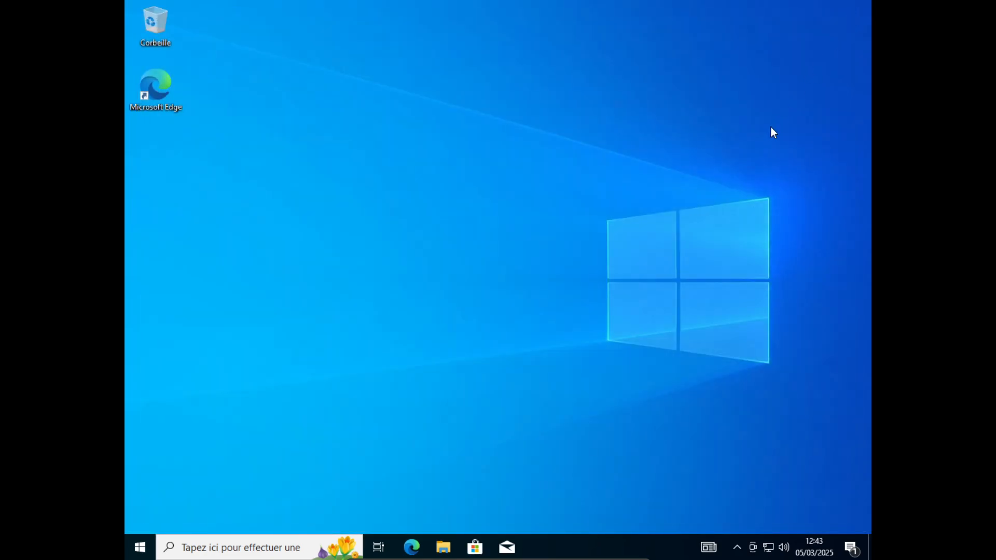
{"action": "left_click_drag", "start_coordinate": [770, 132], "coordinate": [358, 280]}
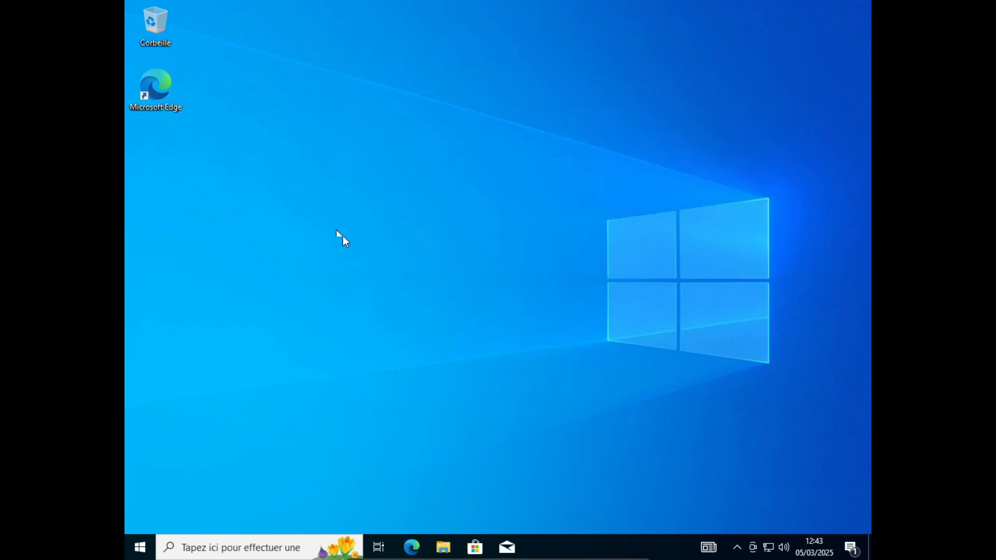